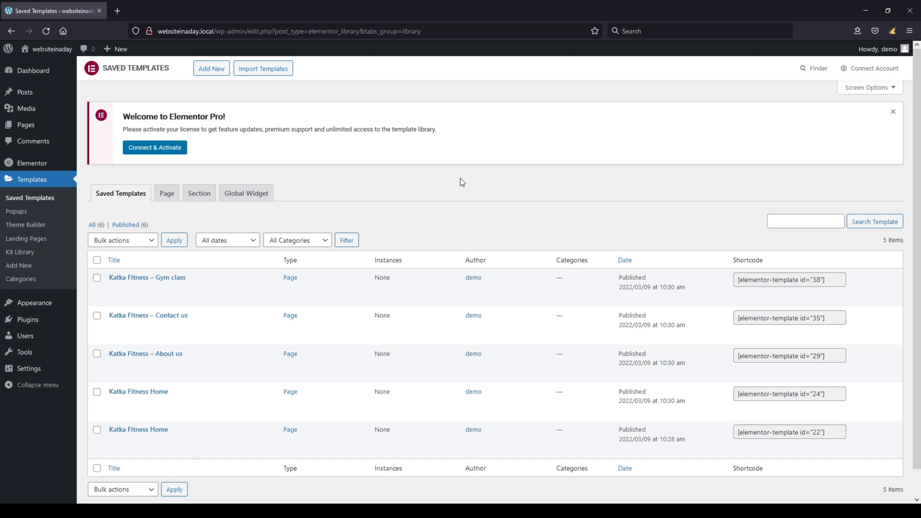
# Dismiss the Elementor Pro notice and deactivate Elementor Pro, leaving only Elementor 3.5.6 active.
pyautogui.click(27, 163)
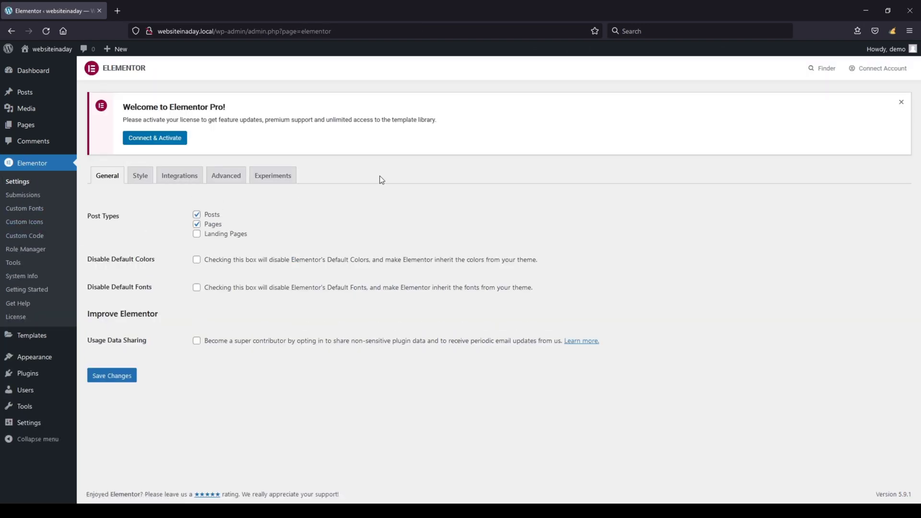
pyautogui.click(902, 104)
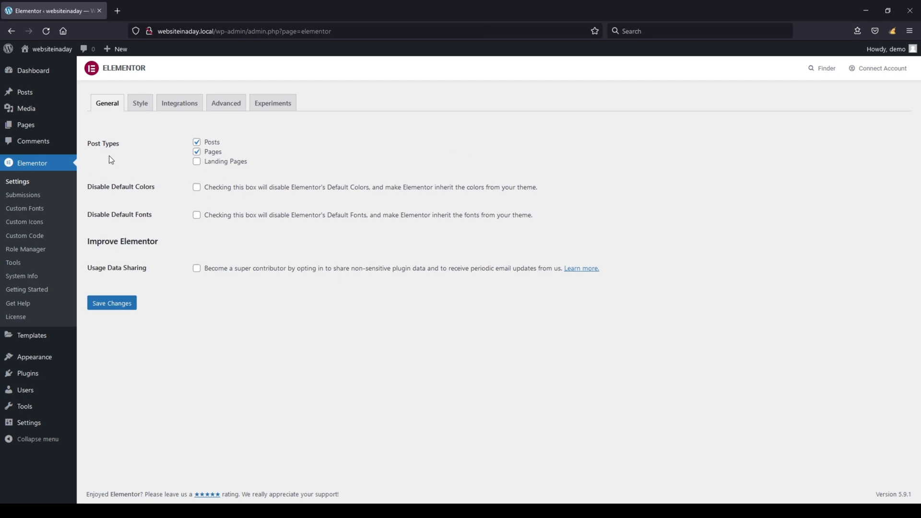
pyautogui.click(42, 376)
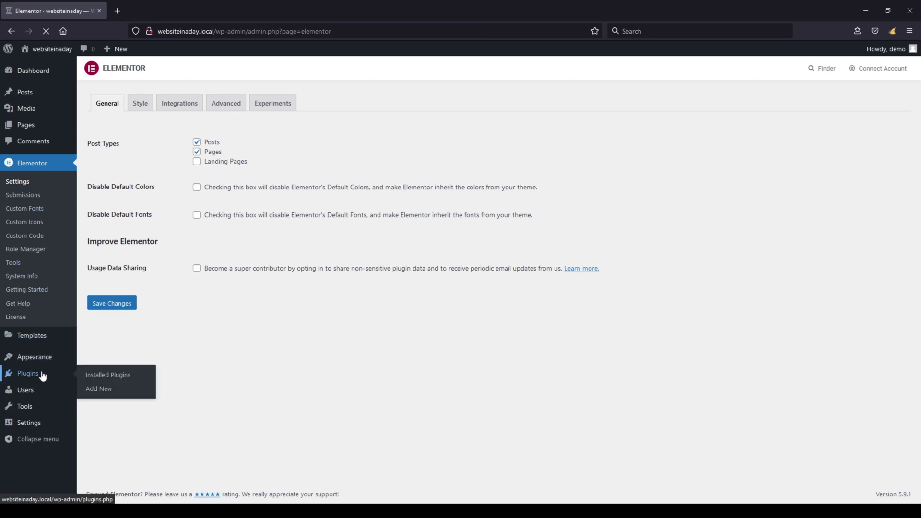
pyautogui.click(120, 192)
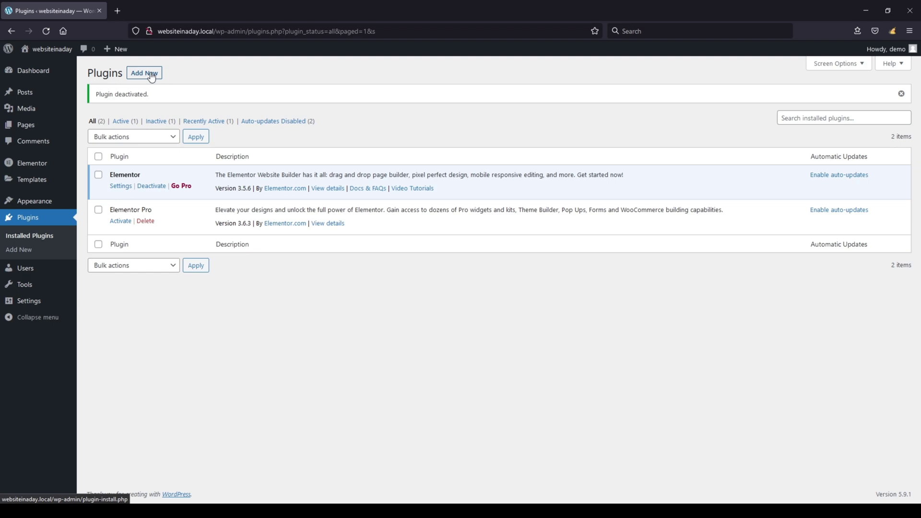
# Search the plugin directory for 'fluent forms', then install and activate Fluent Forms 4.3.3.
pyautogui.click(152, 78)
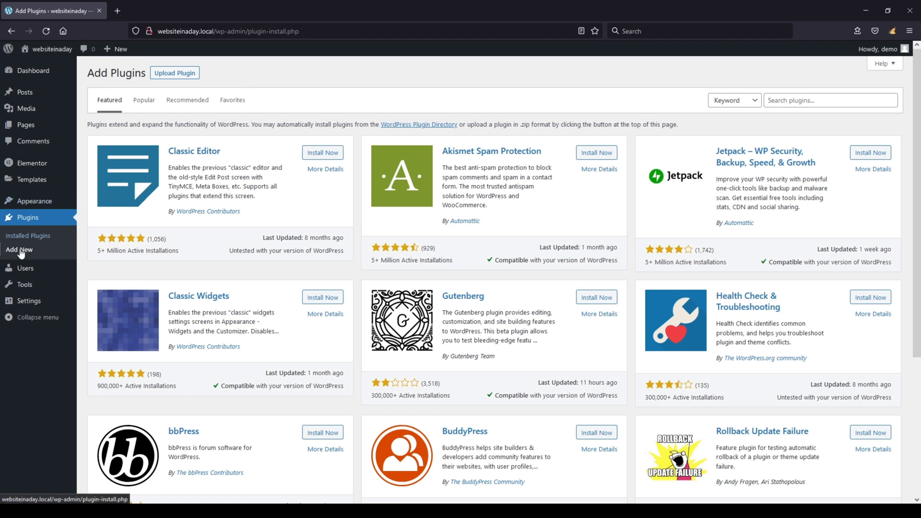
pyautogui.click(823, 101)
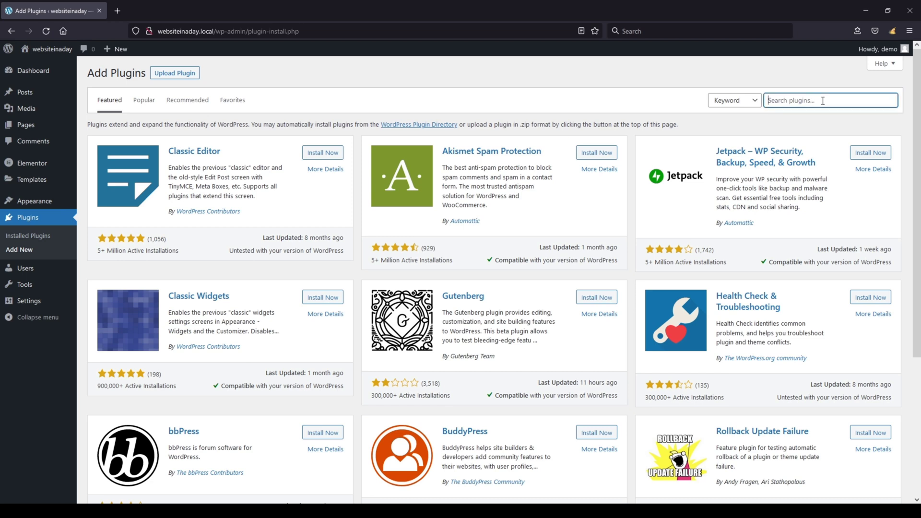
pyautogui.write('fluent forms')
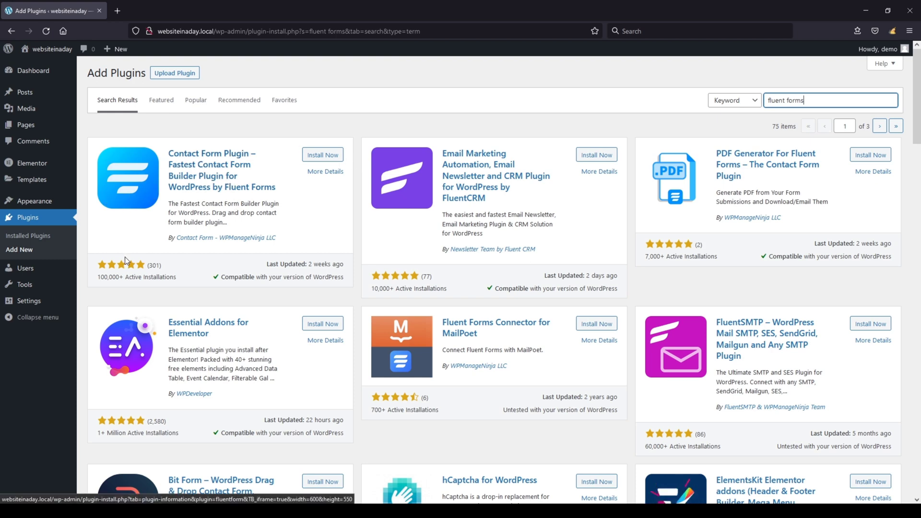
pyautogui.tripleClick(108, 278)
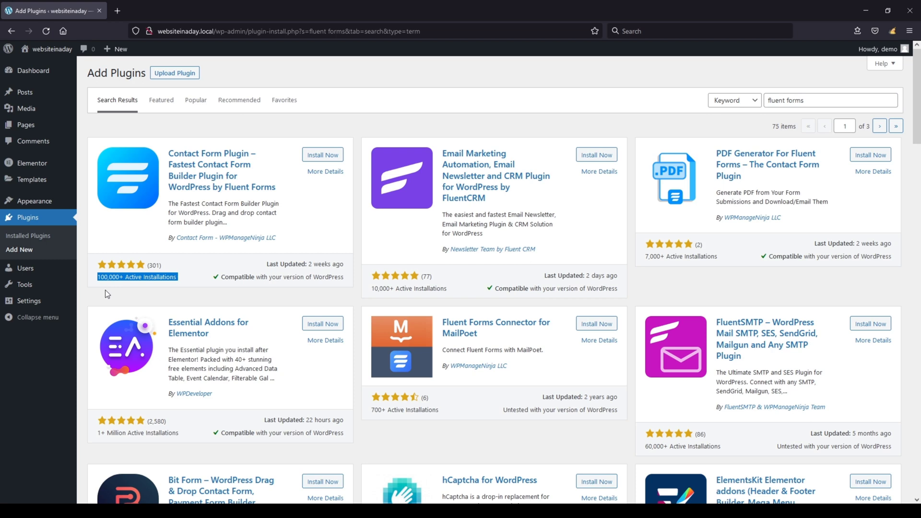
pyautogui.click(321, 155)
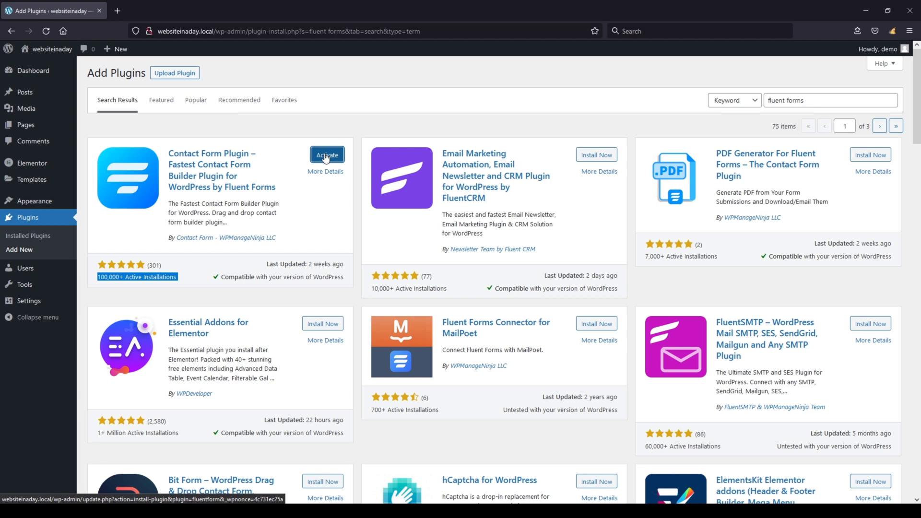
pyautogui.click(337, 159)
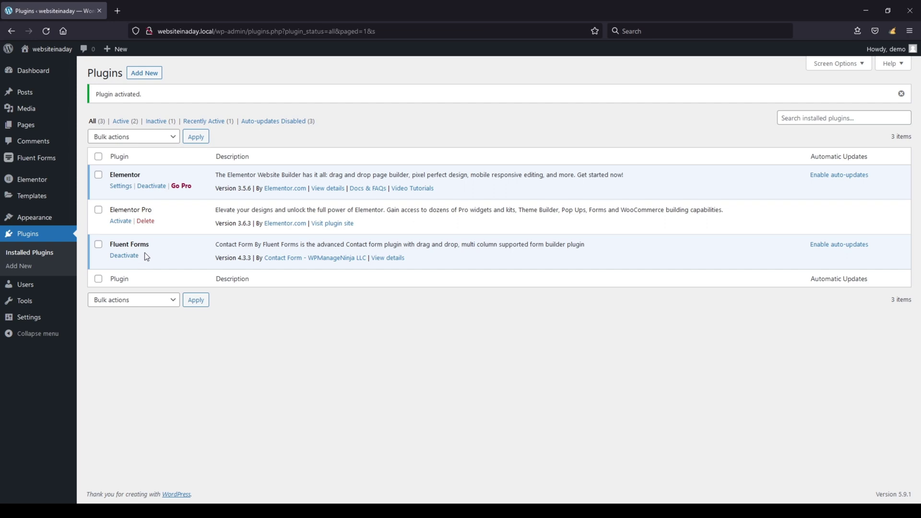
# Uncheck Email Summaries, enable Disable IP Logging, Honeypot Security and No-Conflict Mode, and save.
pyautogui.moveTo(32, 163)
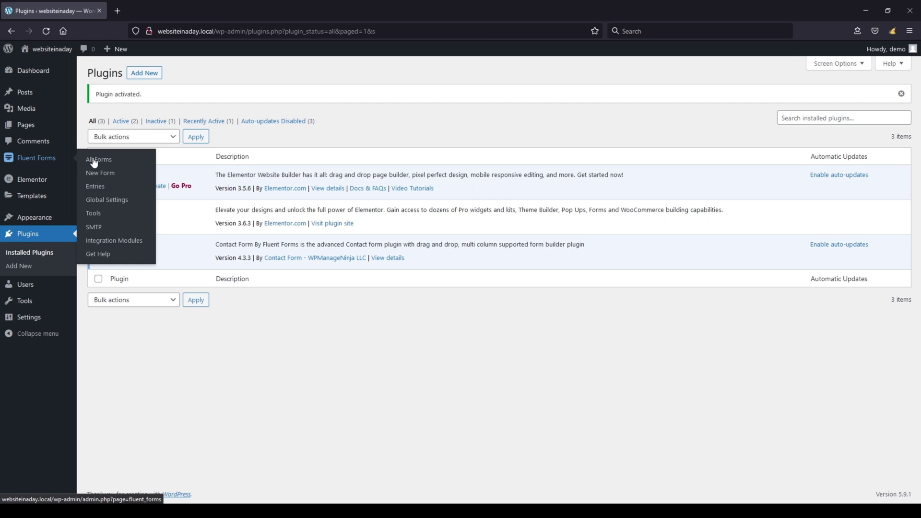
pyautogui.click(107, 201)
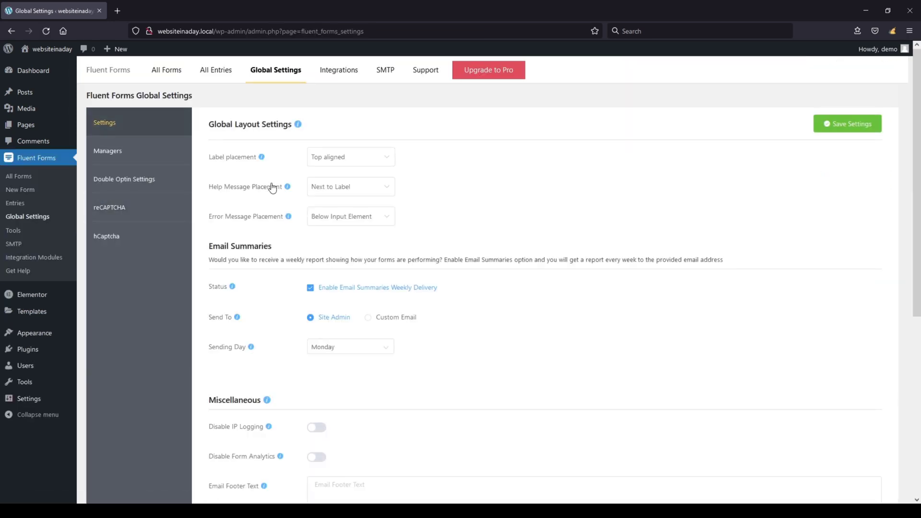
pyautogui.scroll(-3, 270, 245)
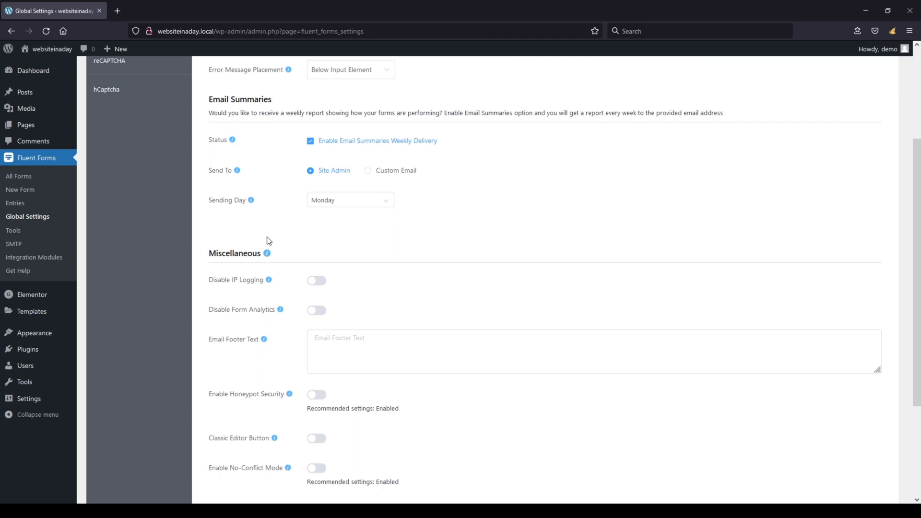
pyautogui.scroll(-1, 268, 240)
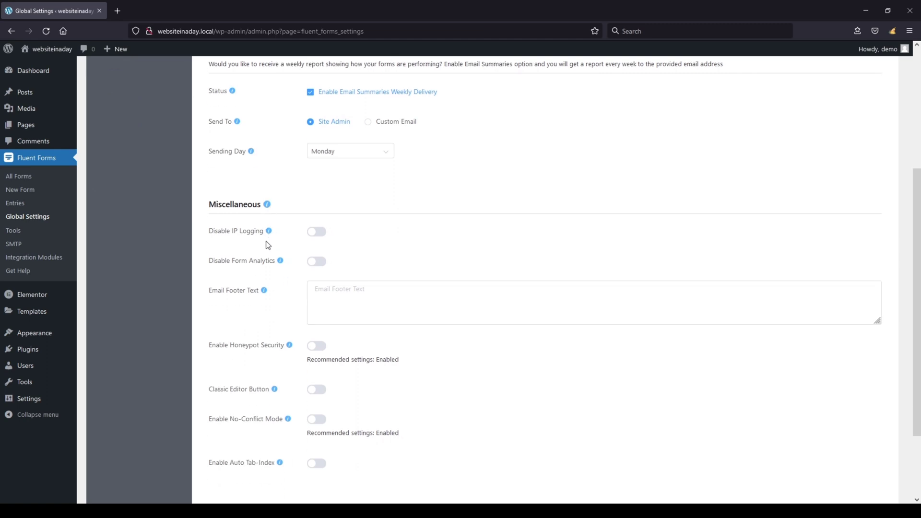
pyautogui.scroll(1, 292, 177)
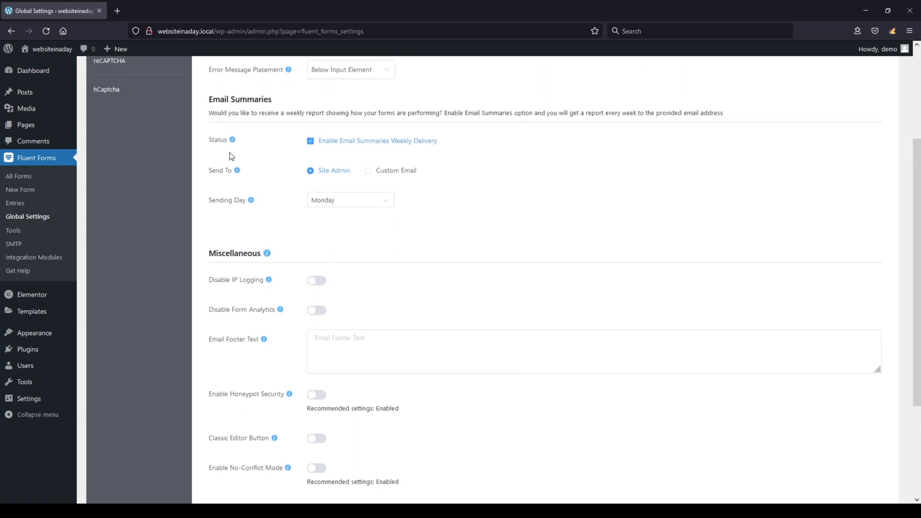
pyautogui.click(374, 142)
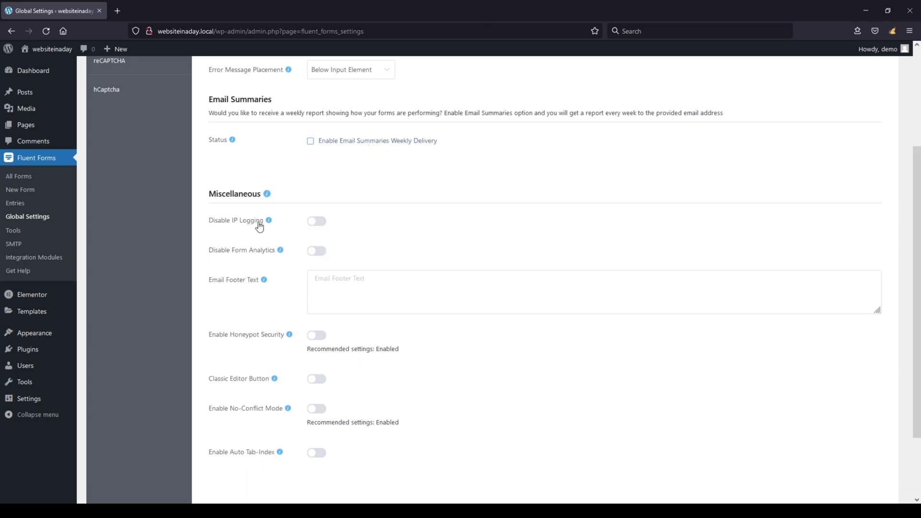
pyautogui.click(317, 224)
pyautogui.scroll(-1, 205, 249)
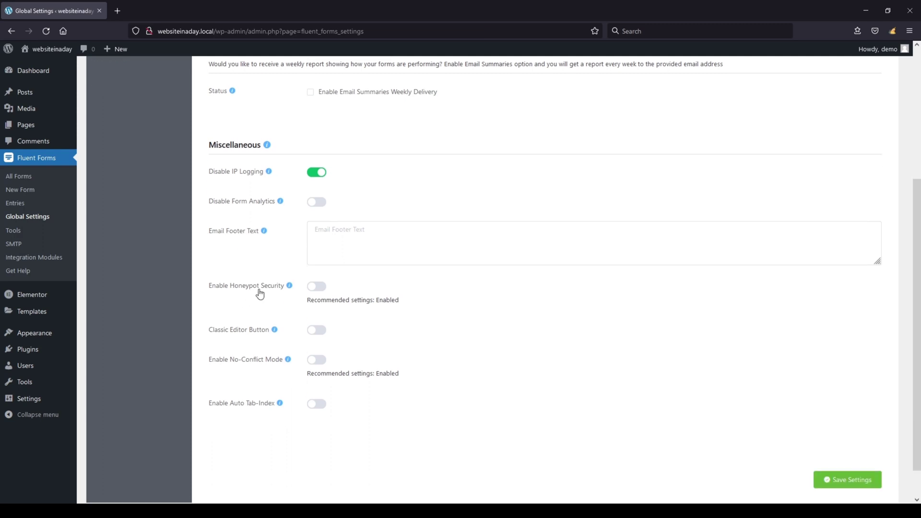
pyautogui.click(319, 287)
pyautogui.click(319, 361)
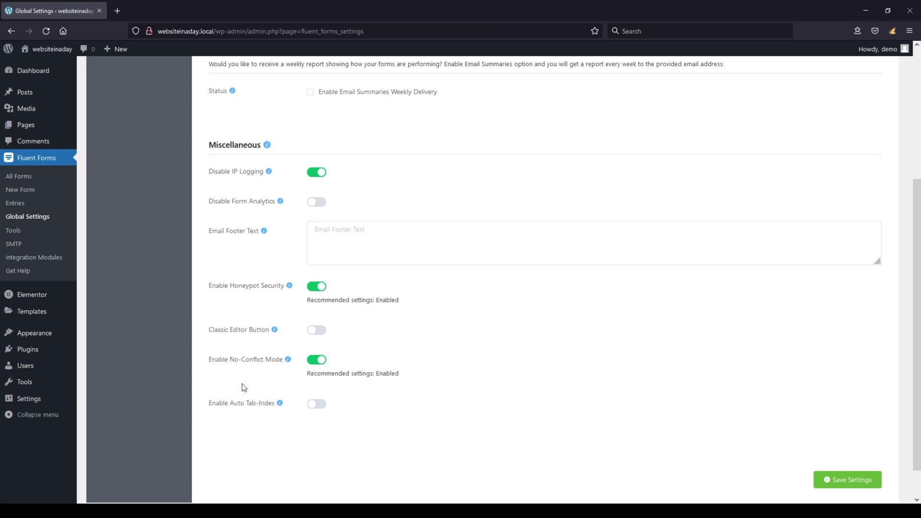
pyautogui.click(847, 480)
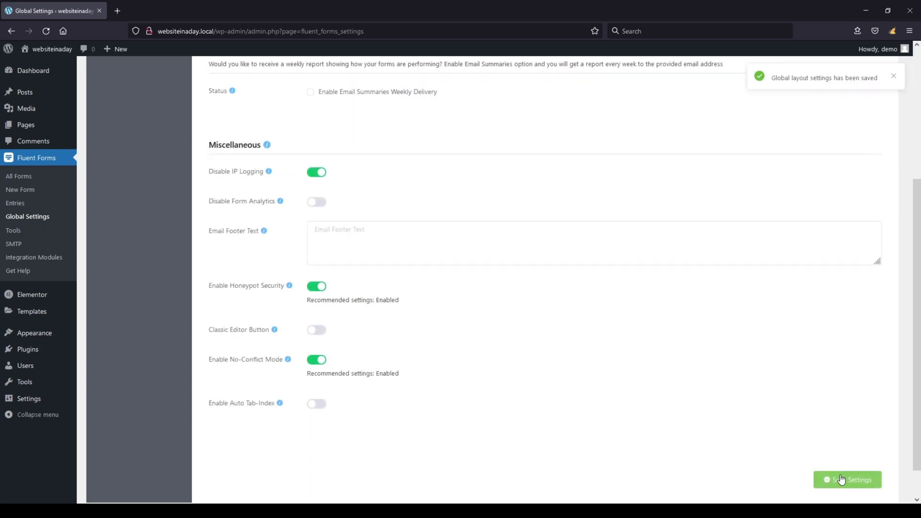
pyautogui.scroll(5, 641, 406)
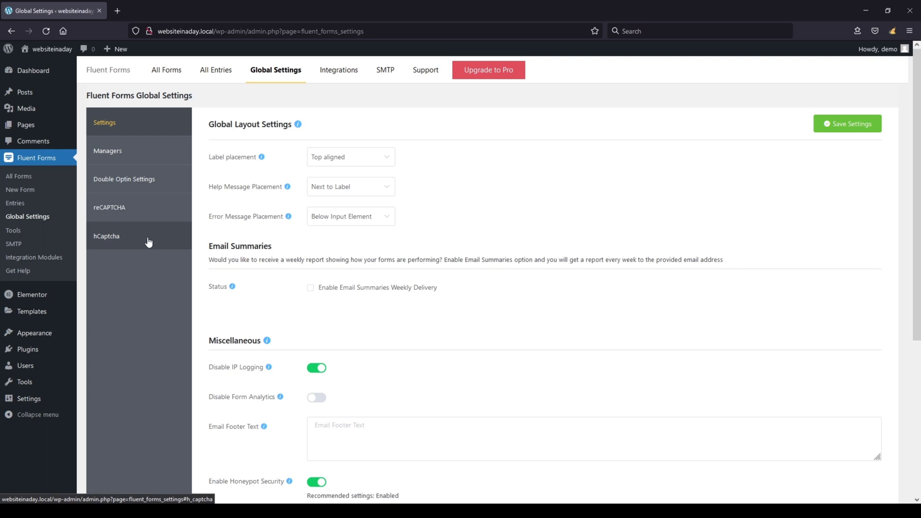
# Switch on the Mailchimp module under Integrations and open its Mailchimp Settings.
pyautogui.click(341, 72)
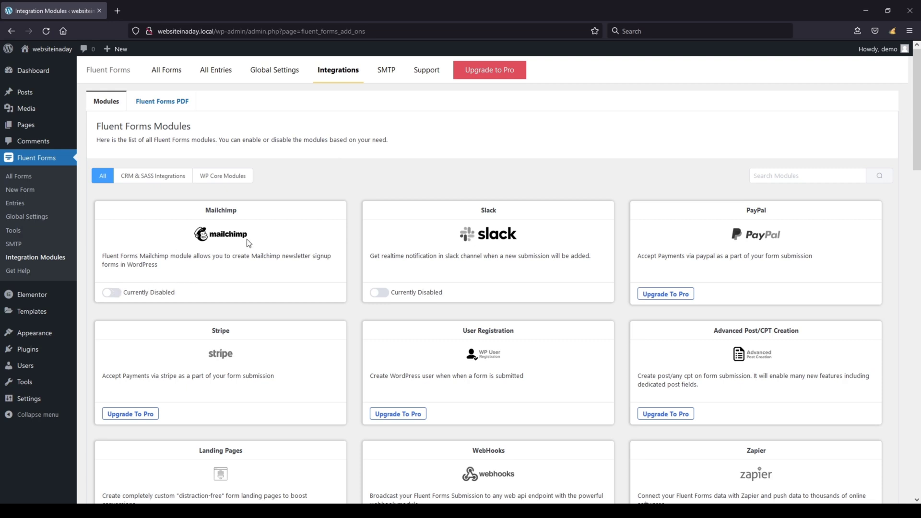
pyautogui.click(113, 295)
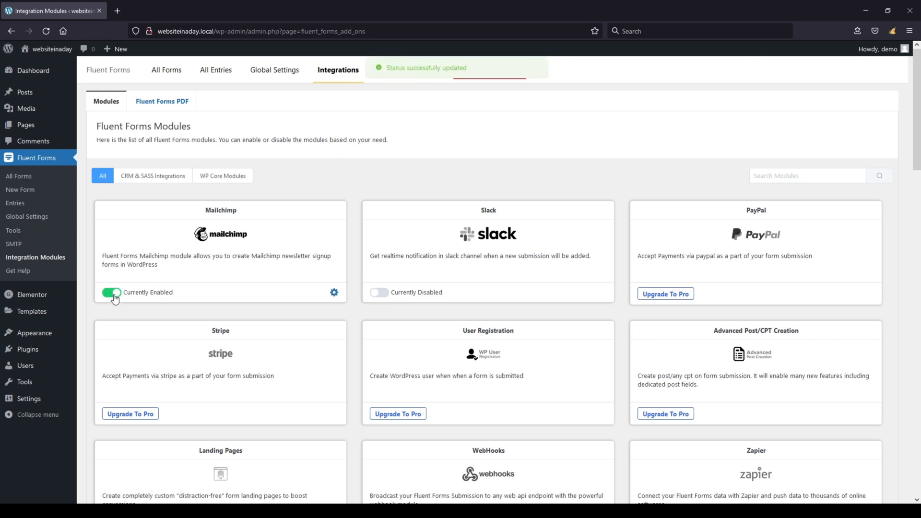
pyautogui.click(334, 293)
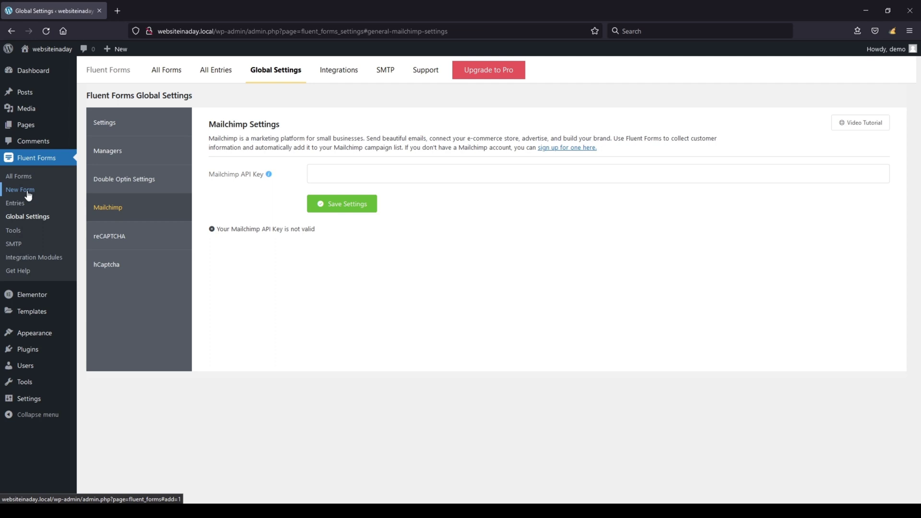
# Add a GDPR Agreement checkbox below Your Message in Contact Form Demo and save it.
pyautogui.click(166, 72)
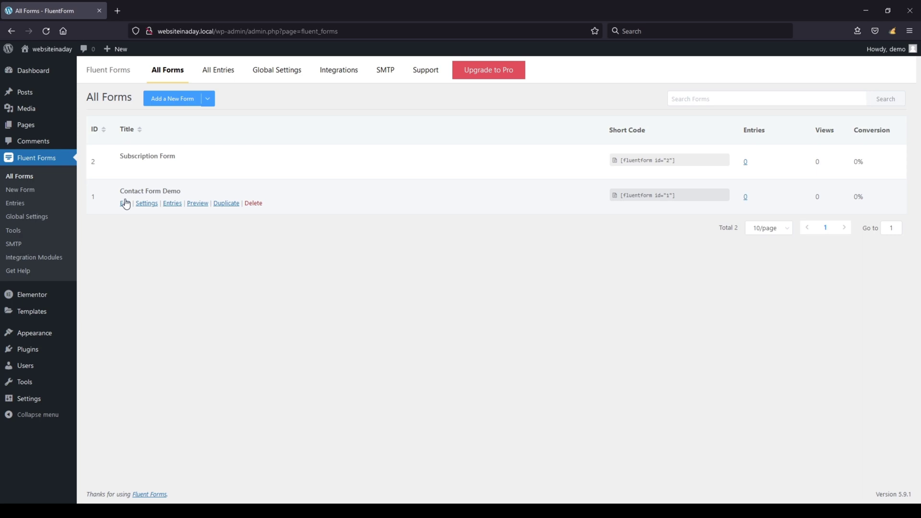
pyautogui.click(123, 205)
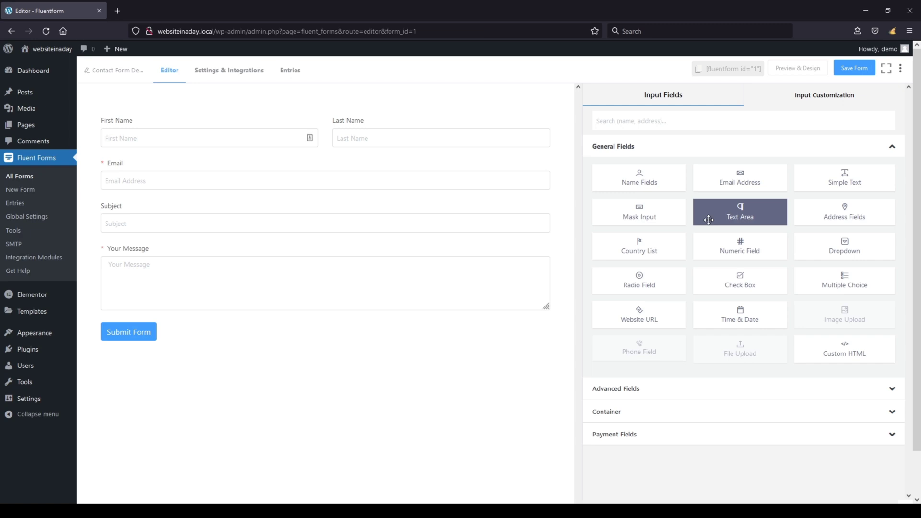
pyautogui.click(667, 389)
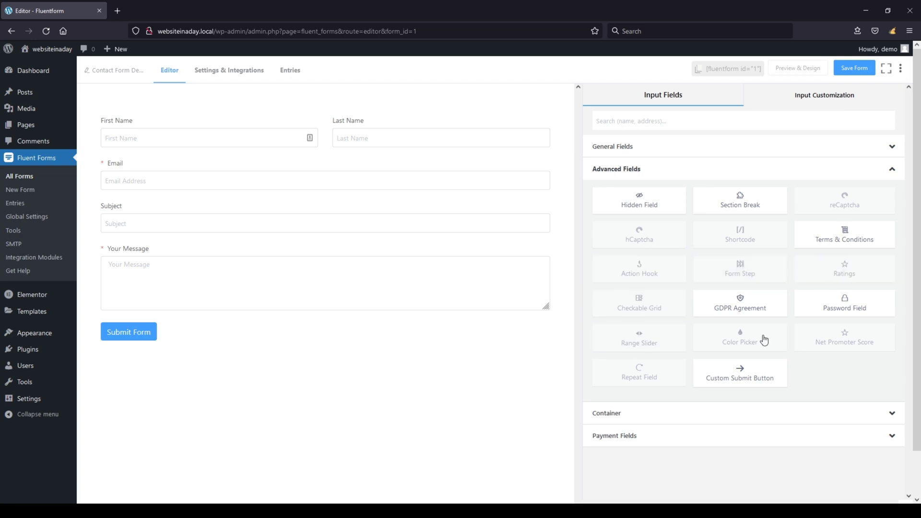
pyautogui.moveTo(771, 302); pyautogui.dragTo(259, 312)
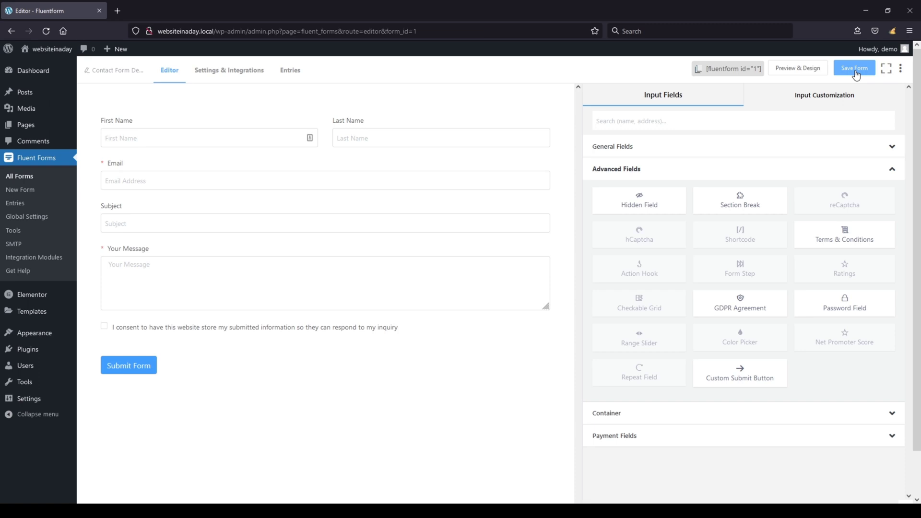
pyautogui.click(856, 70)
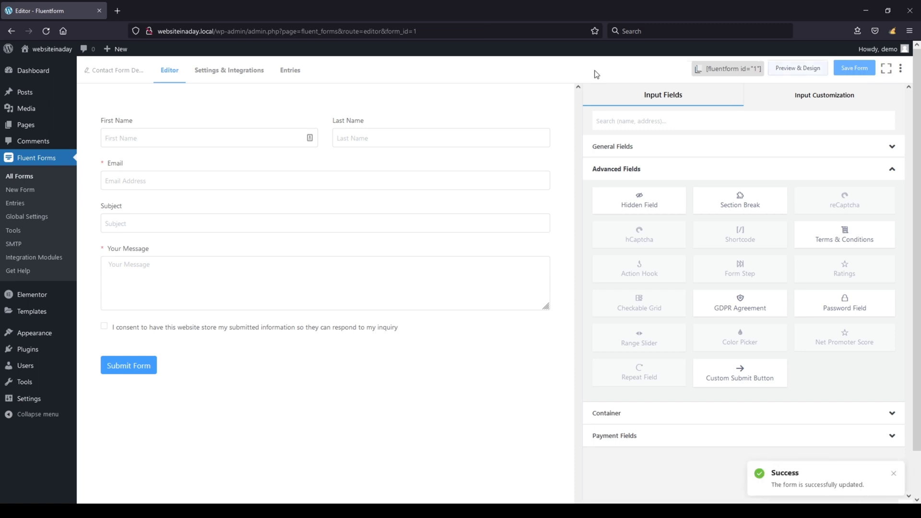
# Add a Contact Form Demo email notification whose Send To is the form's Email field.
pyautogui.click(243, 72)
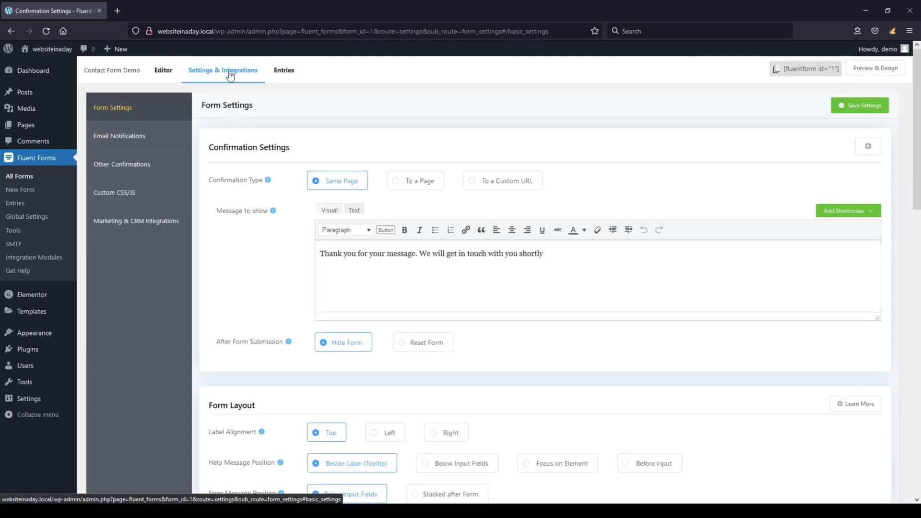
pyautogui.scroll(-3, 228, 225)
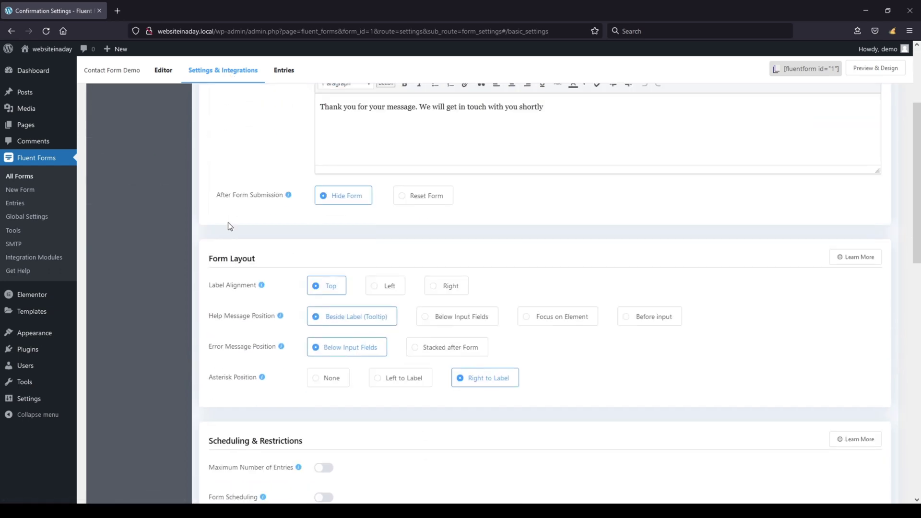
pyautogui.scroll(-4, 229, 223)
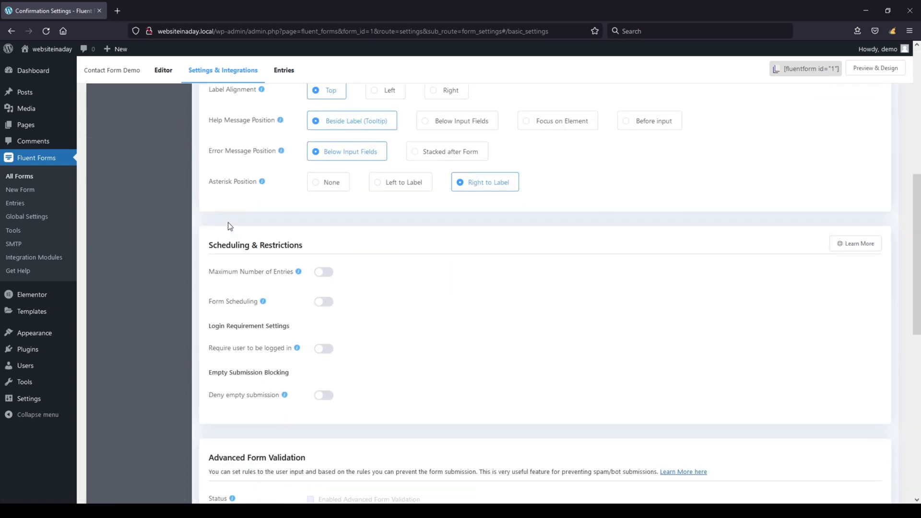
pyautogui.scroll(-3, 229, 223)
pyautogui.scroll(10, 229, 223)
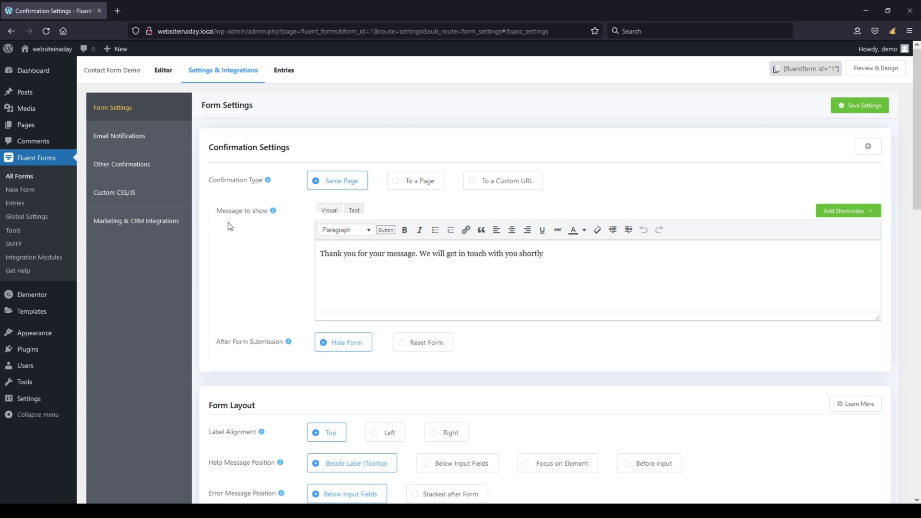
pyautogui.click(133, 135)
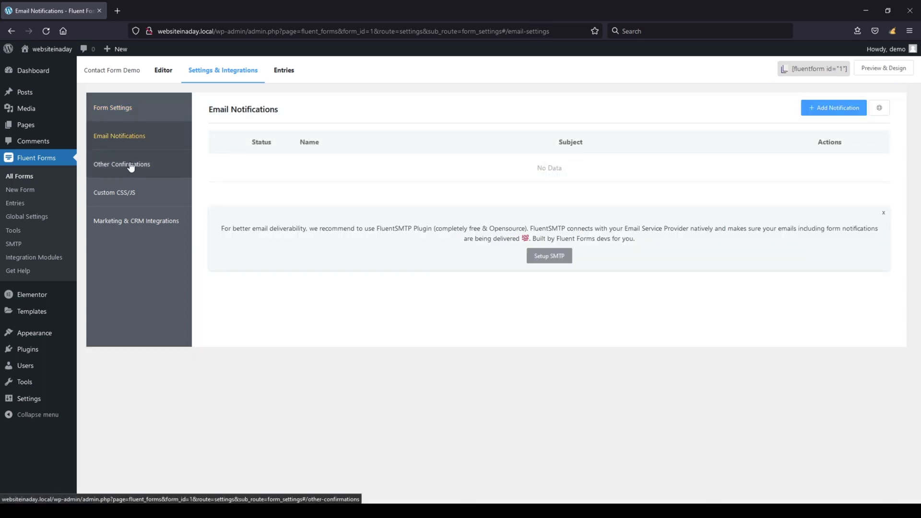
pyautogui.click(841, 110)
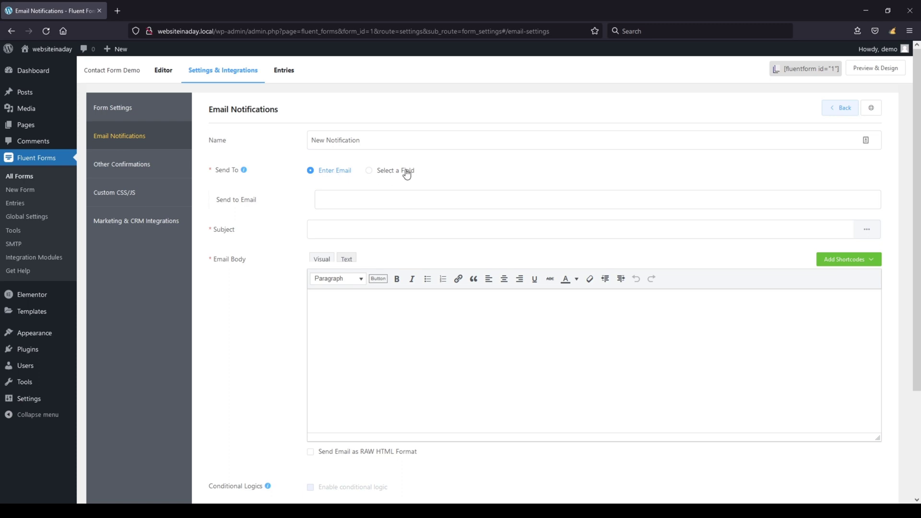
pyautogui.click(390, 175)
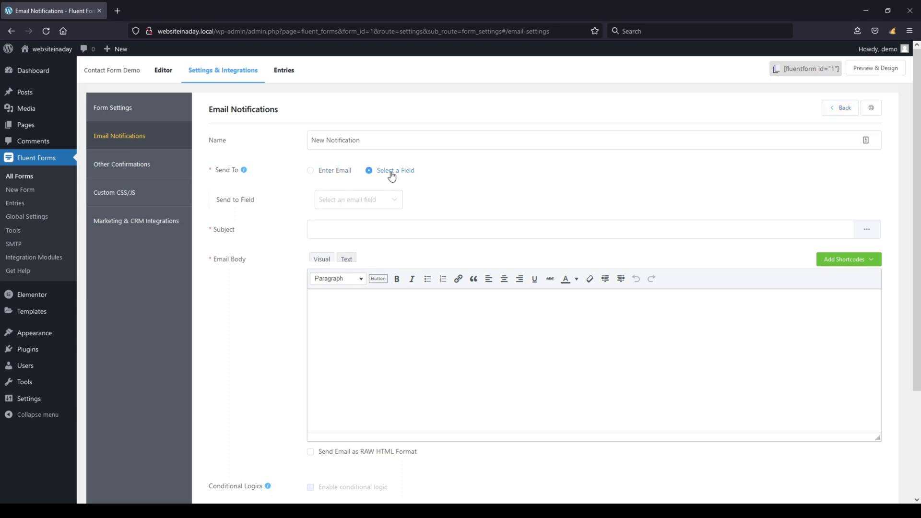
pyautogui.click(372, 202)
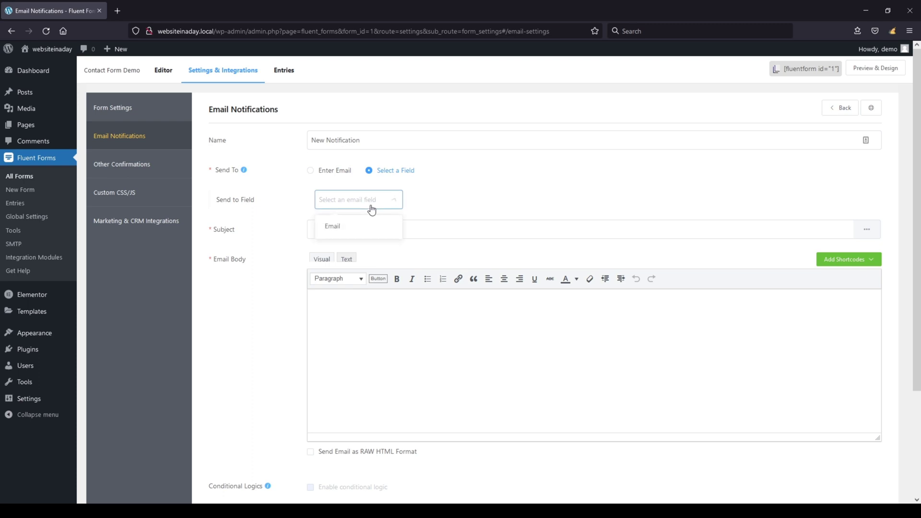
pyautogui.click(348, 228)
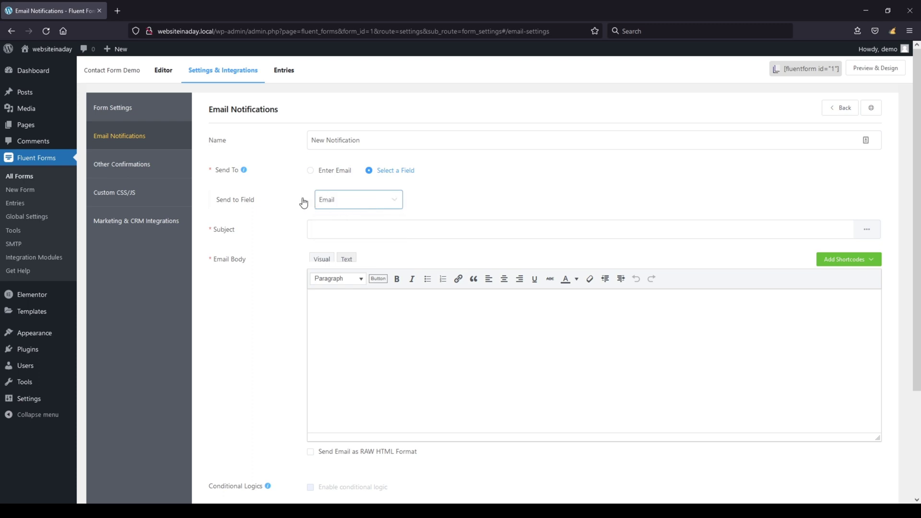
pyautogui.click(361, 369)
# Return to the form editor, then start a new page from Pages > Add New.
pyautogui.click(169, 74)
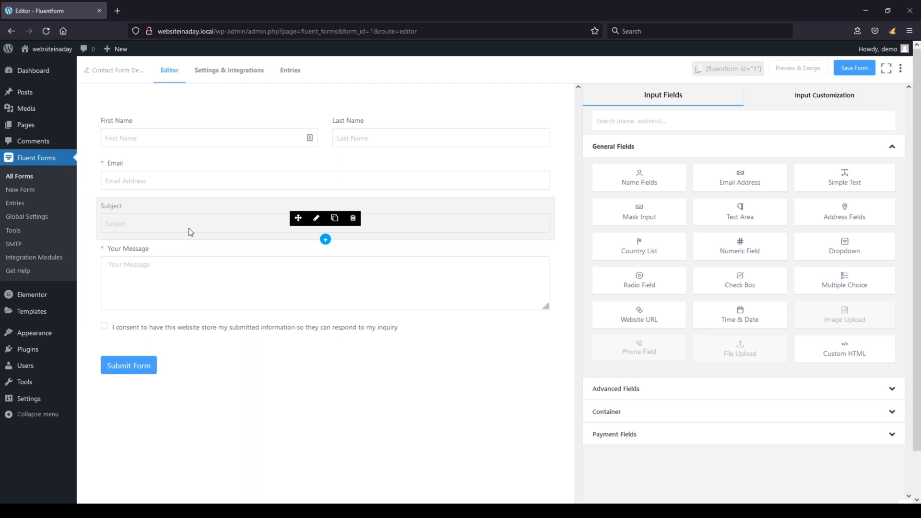
pyautogui.click(31, 125)
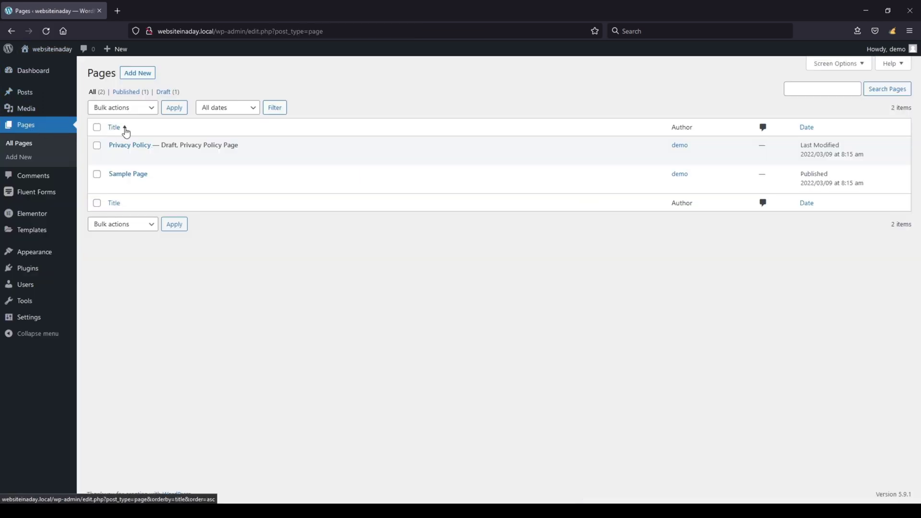
pyautogui.click(147, 76)
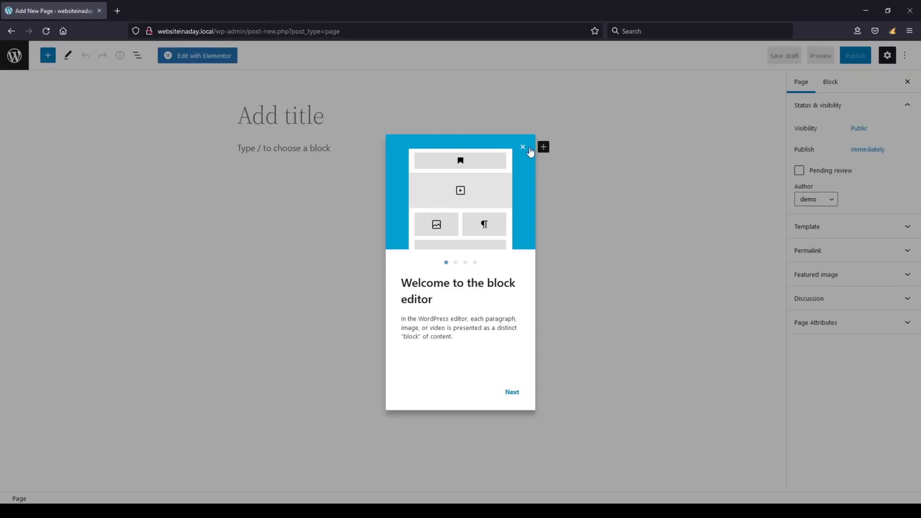
# Dismiss the block editor welcome message and title the new page 'demo'.
pyautogui.click(523, 147)
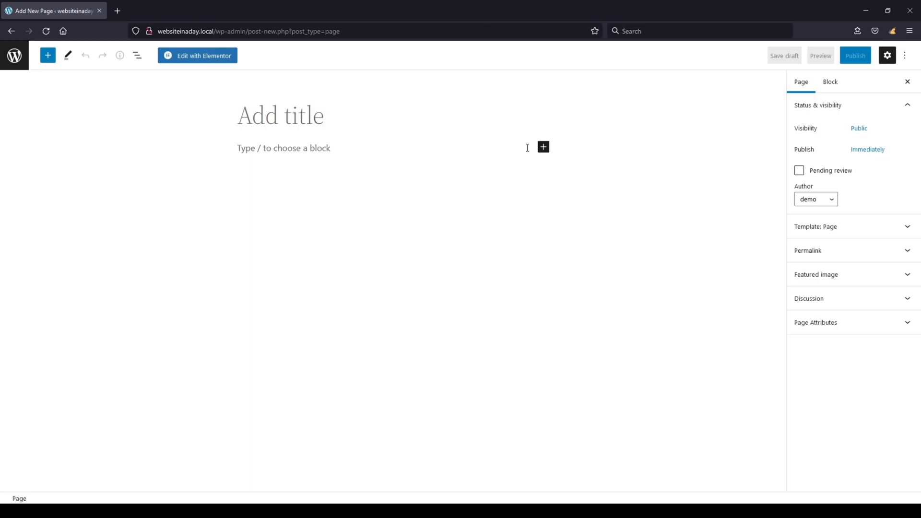
pyautogui.click(310, 115)
pyautogui.write('demo')
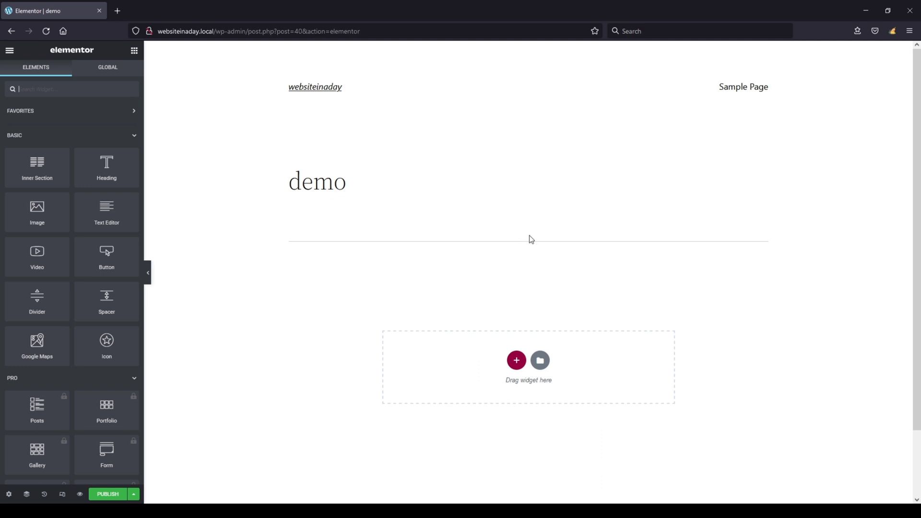
# Insert the 'Katka Fitness – Contact us' template from My Templates into the page.
pyautogui.click(540, 360)
pyautogui.click(511, 101)
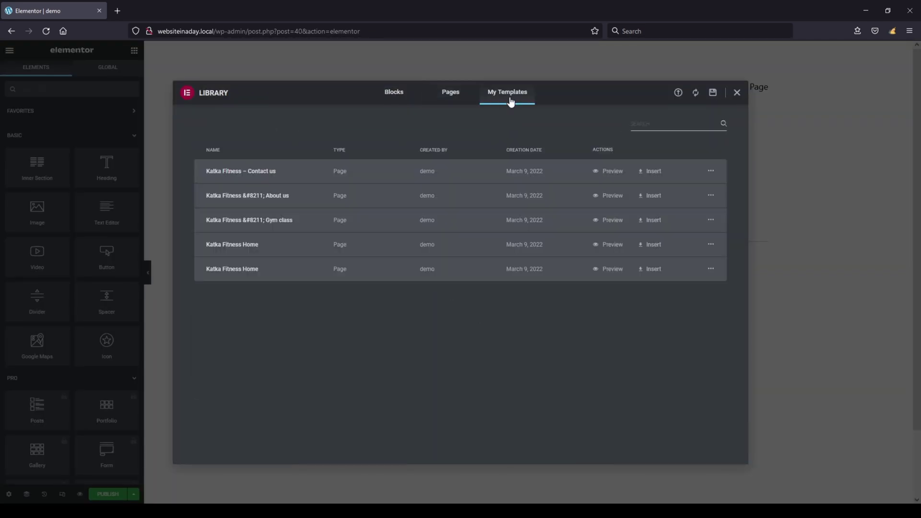
pyautogui.click(651, 171)
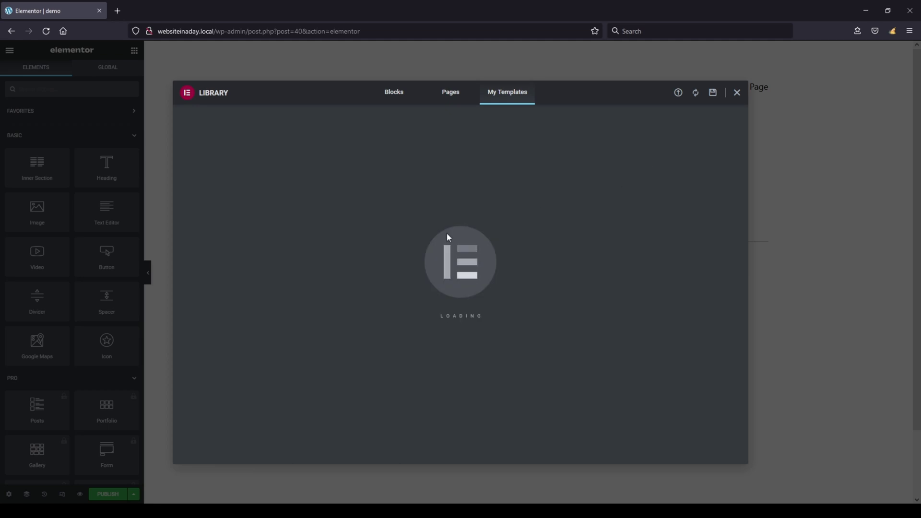
pyautogui.scroll(-2, 350, 254)
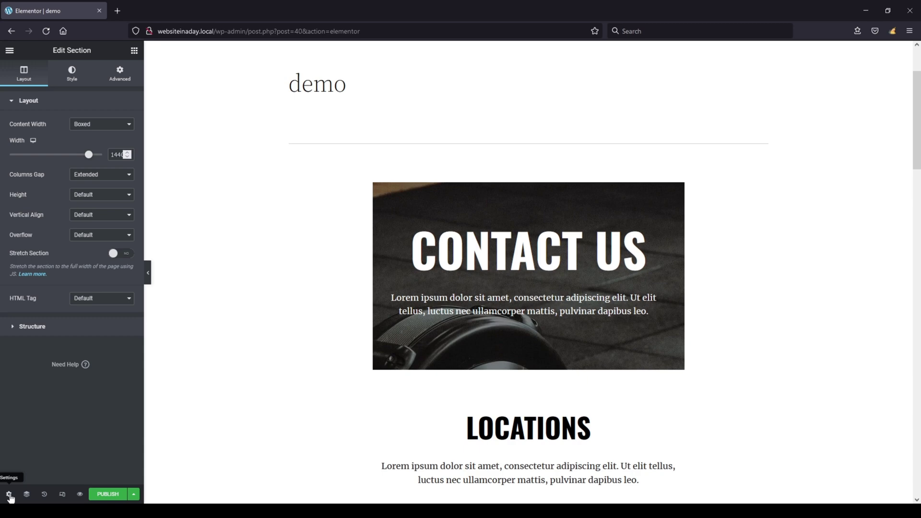
# Set the page layout to Elementor Full Width, then change it to Elementor Canvas.
pyautogui.click(9, 495)
pyautogui.click(100, 284)
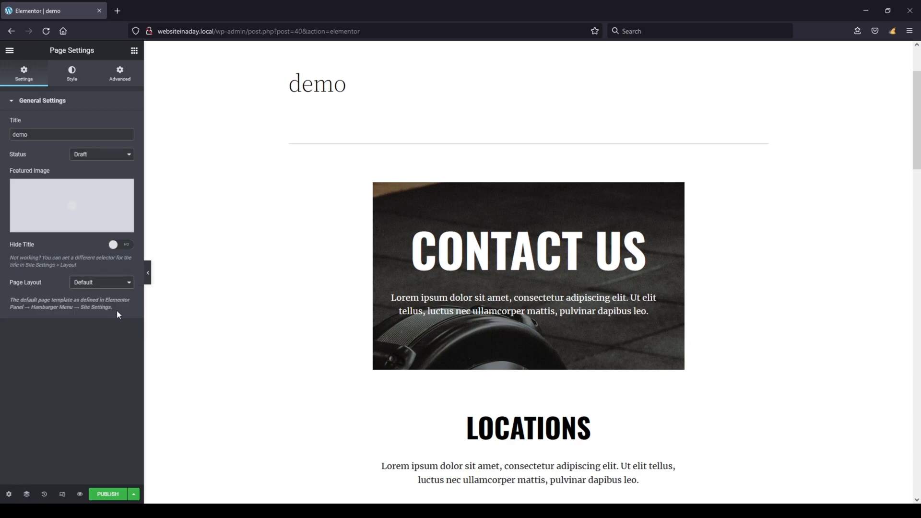
pyautogui.click(117, 319)
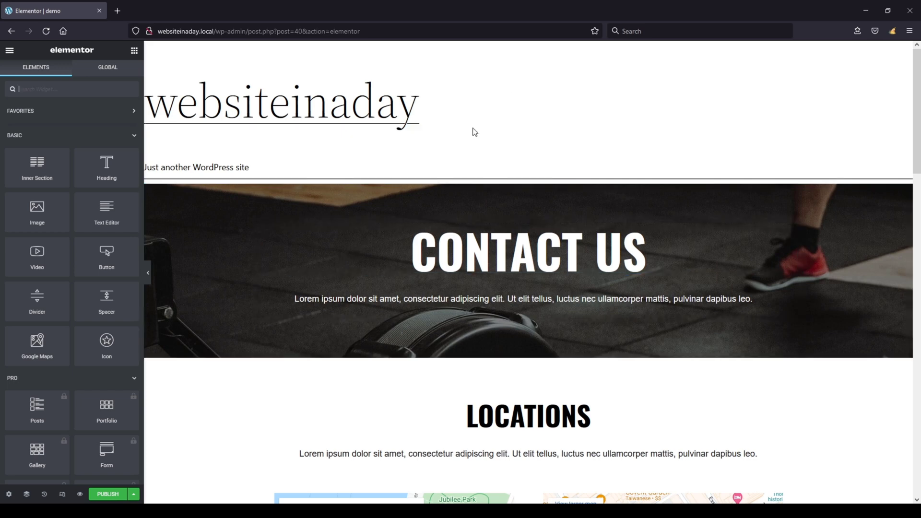
pyautogui.click(9, 494)
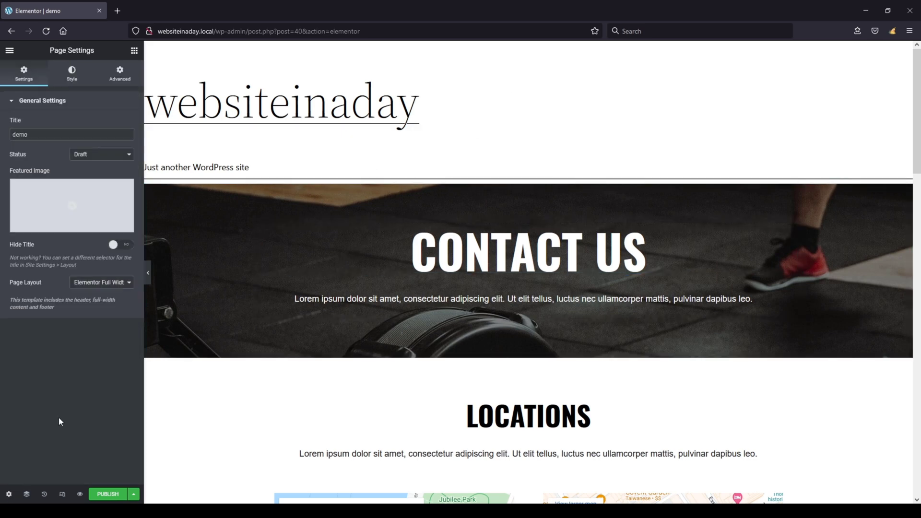
pyautogui.click(112, 310)
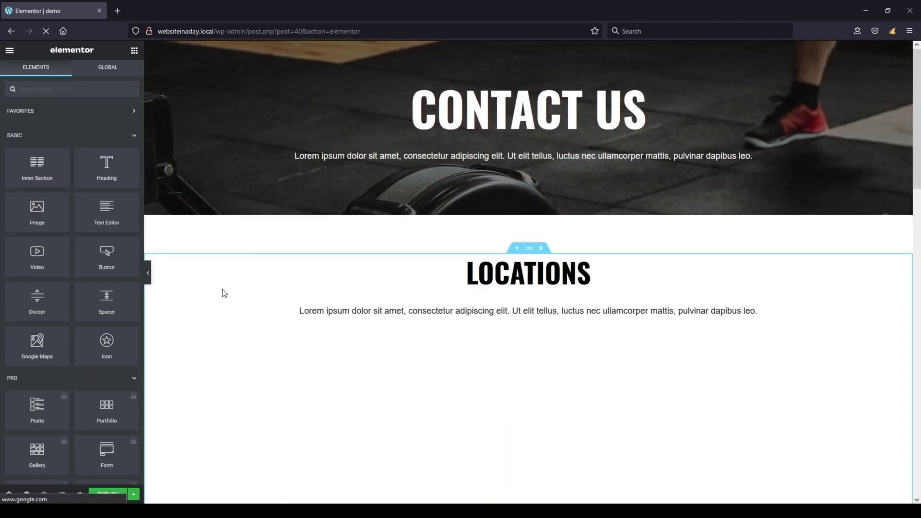
# Scroll the canvas past Locations and Testimonials to the empty Contact Us card beside the company details.
pyautogui.scroll(-9, 212, 288)
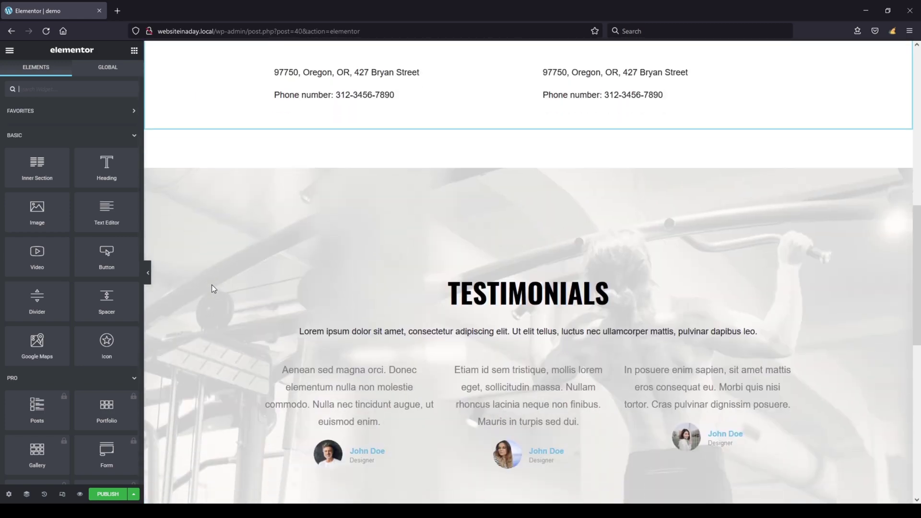
pyautogui.scroll(-10, 211, 284)
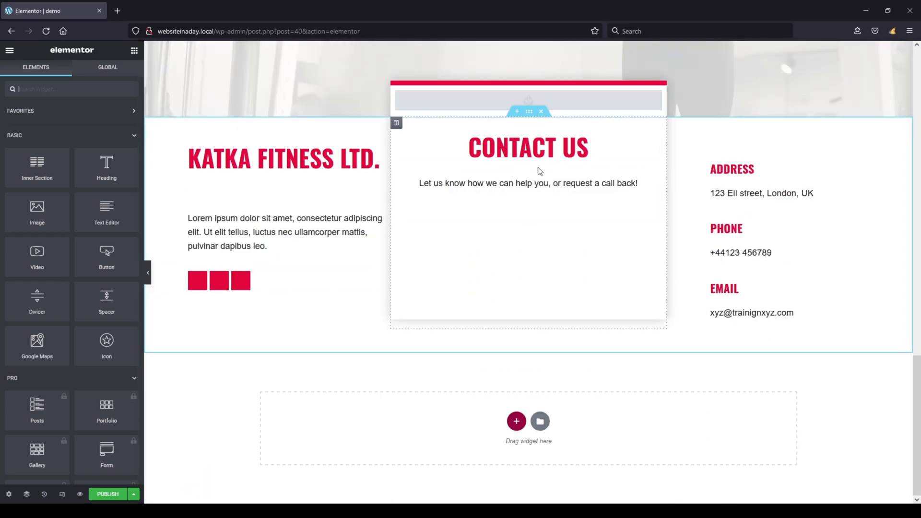
pyautogui.scroll(15, 512, 196)
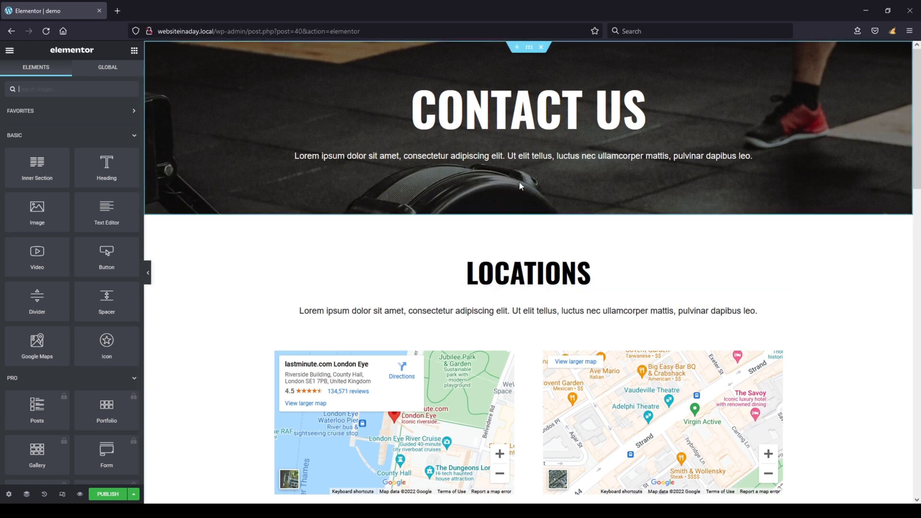
pyautogui.scroll(-5, 481, 259)
pyautogui.scroll(2, 481, 260)
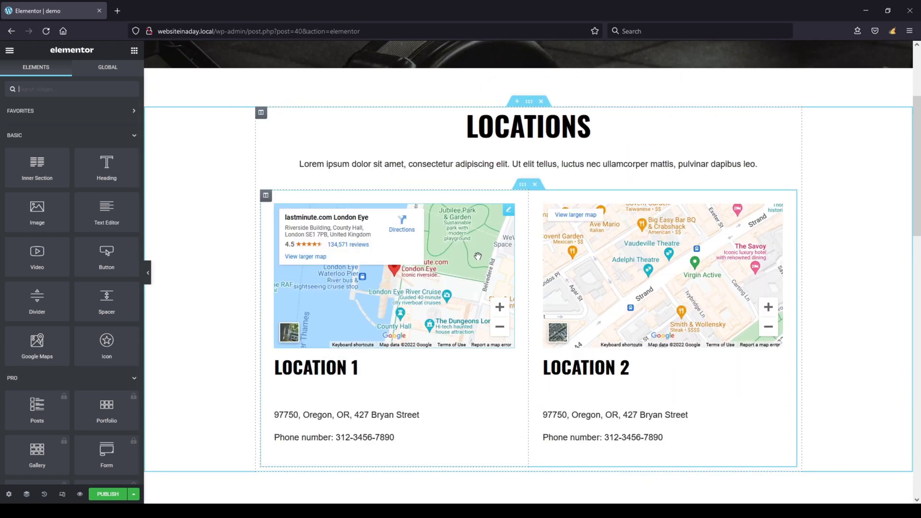
pyautogui.scroll(-4, 478, 260)
pyautogui.scroll(-10, 478, 259)
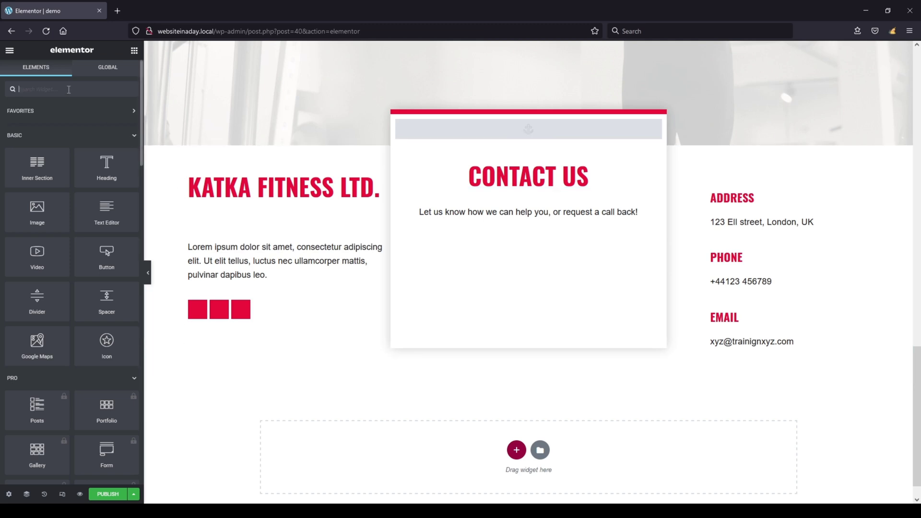
# Search widgets for 'form', skip the PRO Form widget, and drop Fluent Forms below the call-back text.
pyautogui.write('form')
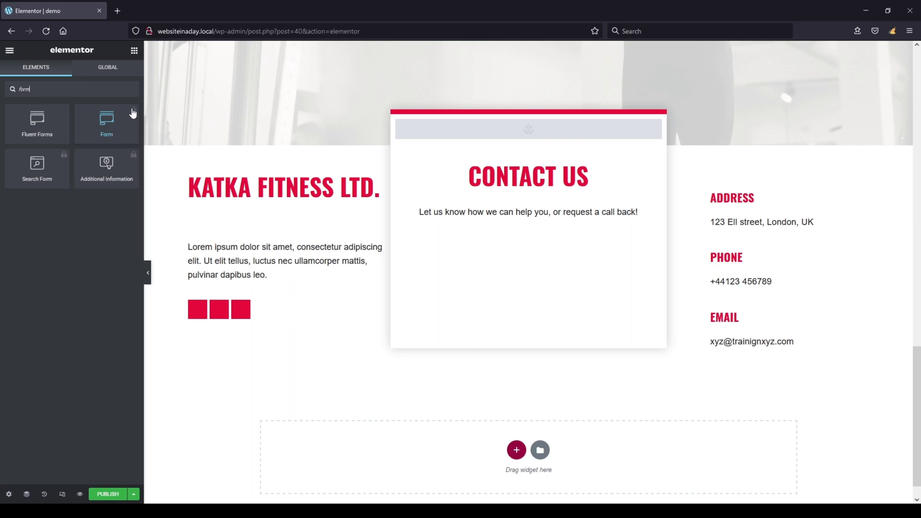
pyautogui.click(119, 124)
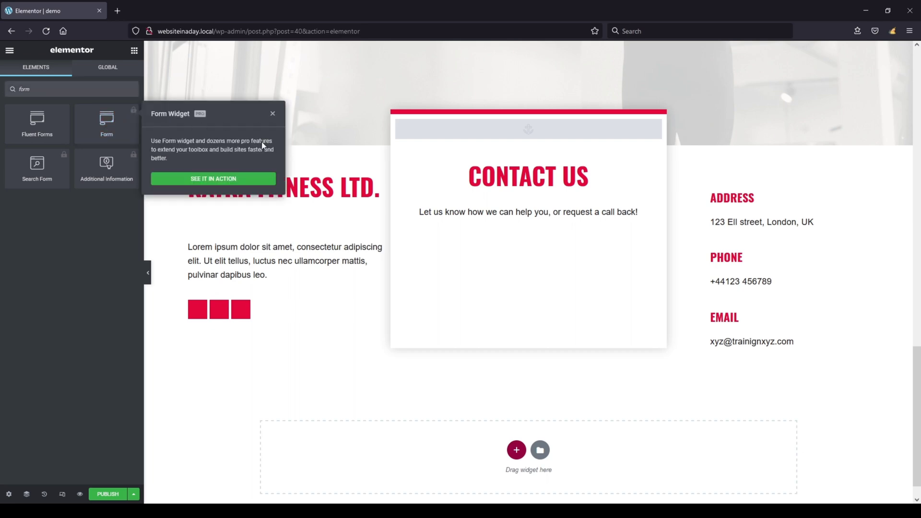
pyautogui.click(273, 115)
pyautogui.moveTo(40, 118); pyautogui.dragTo(534, 243)
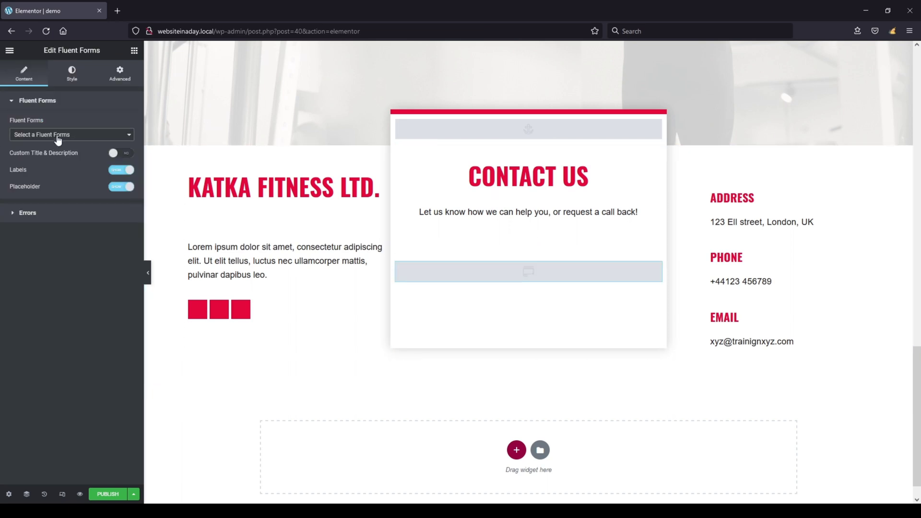
# Choose 'Contact Form Demo (1)' in the Fluent Forms widget so its fields appear in the card.
pyautogui.click(27, 159)
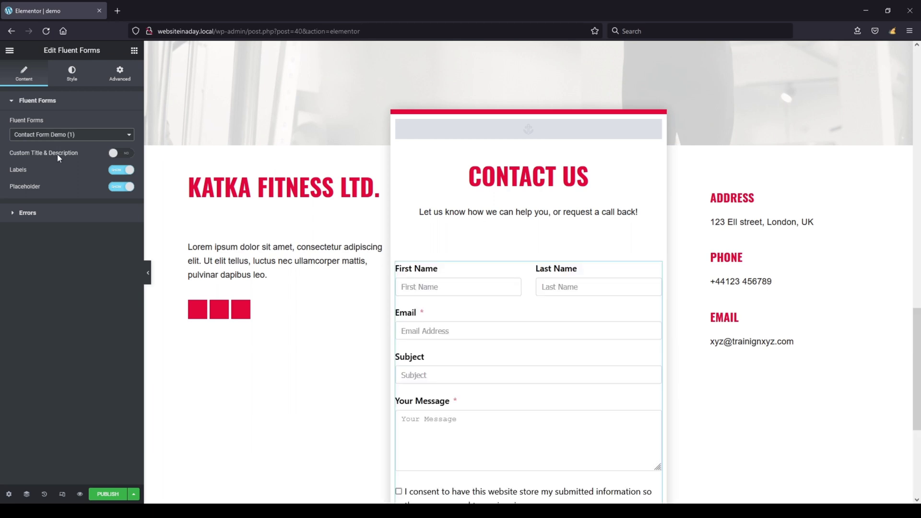
pyautogui.scroll(-3, 578, 257)
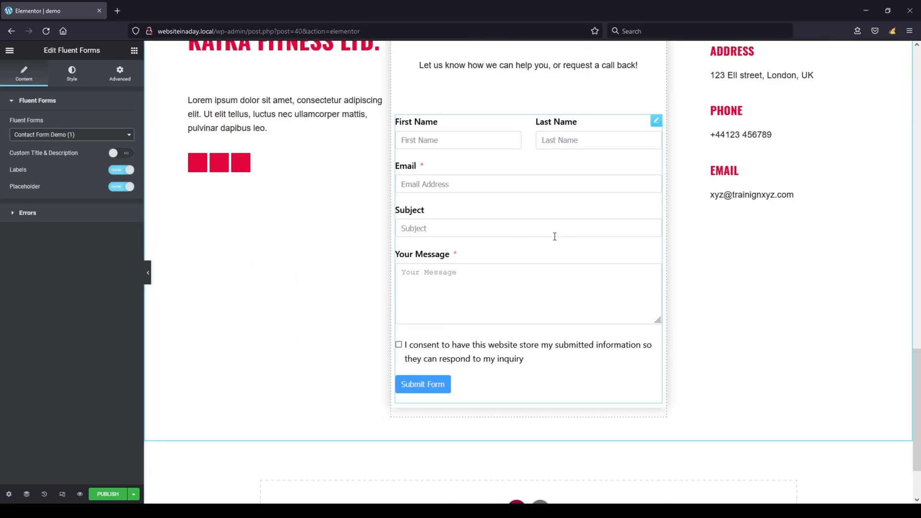
pyautogui.scroll(1, 261, 300)
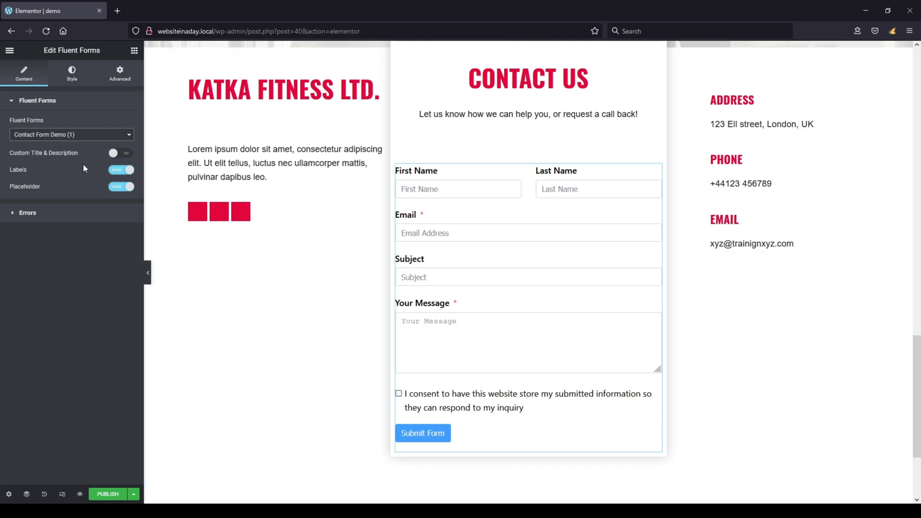
# Go to the widget's Style tab and expand the styling sections down to Submit Button.
pyautogui.click(70, 73)
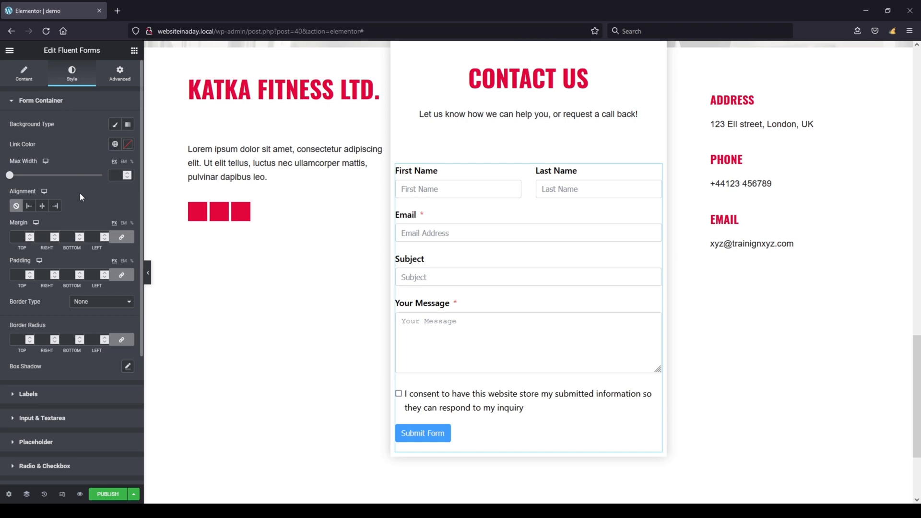
pyautogui.scroll(-4, 67, 195)
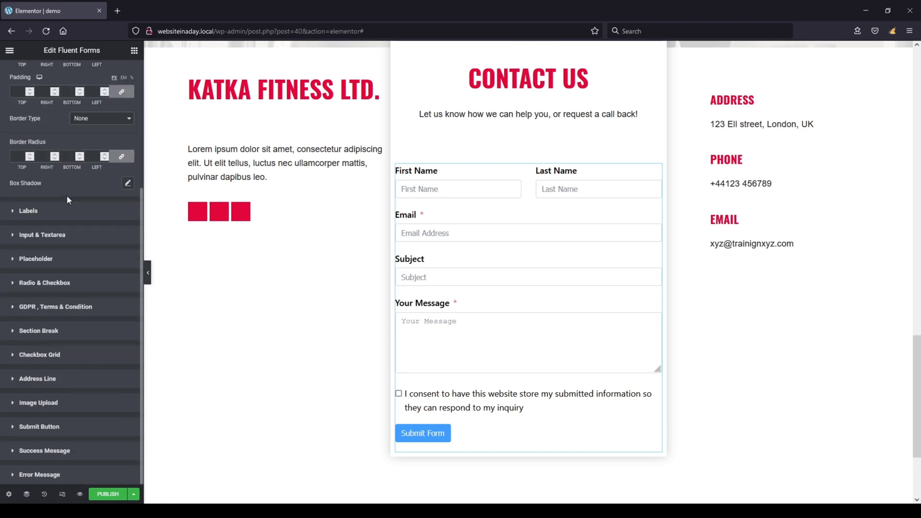
pyautogui.click(84, 307)
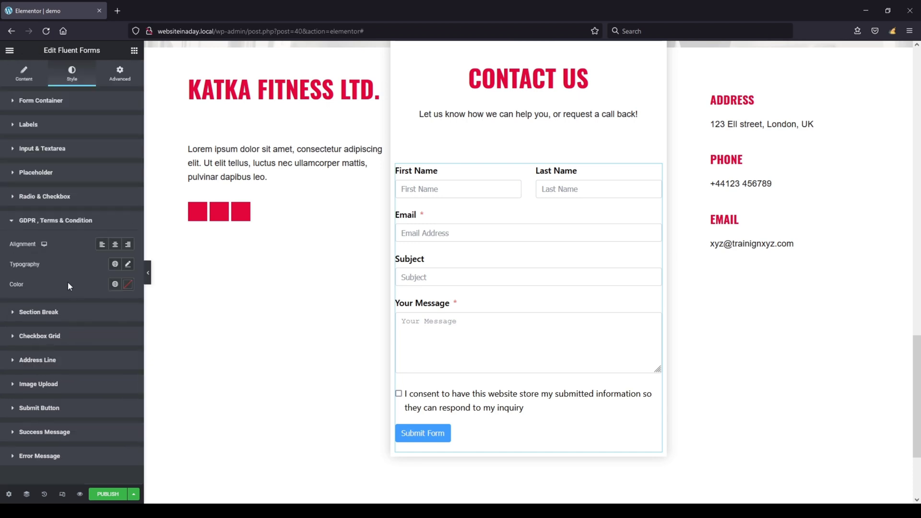
pyautogui.click(59, 197)
pyautogui.click(52, 324)
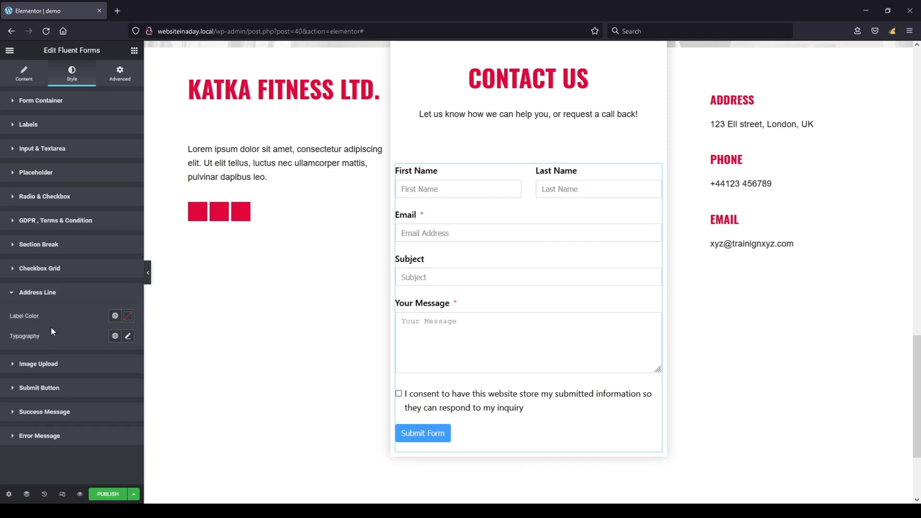
pyautogui.click(56, 366)
pyautogui.scroll(-3, 51, 408)
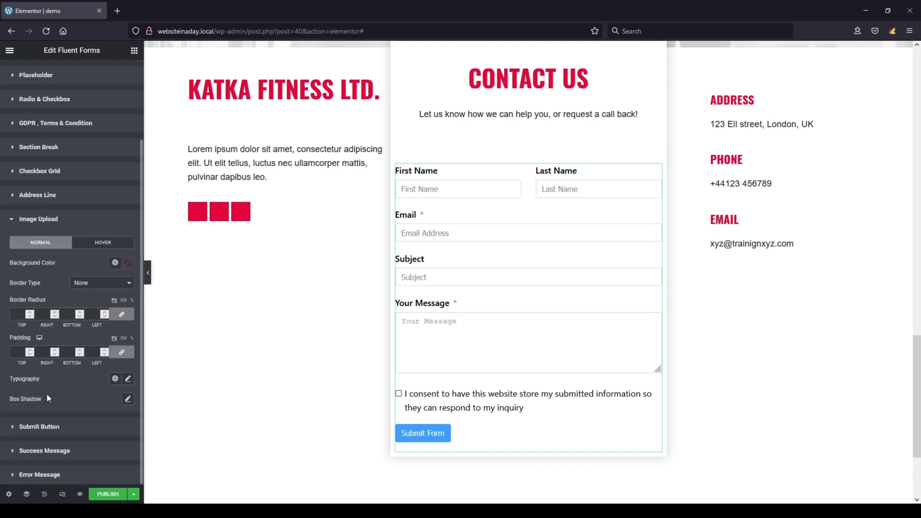
pyautogui.click(48, 426)
pyautogui.scroll(-5, 53, 345)
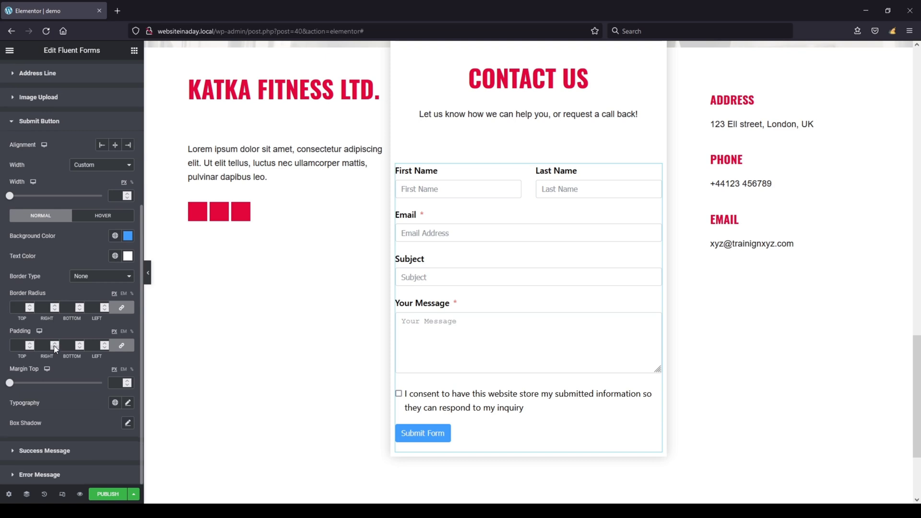
# Set the Submit Button background colour to pink #EA0E5F.
pyautogui.click(128, 235)
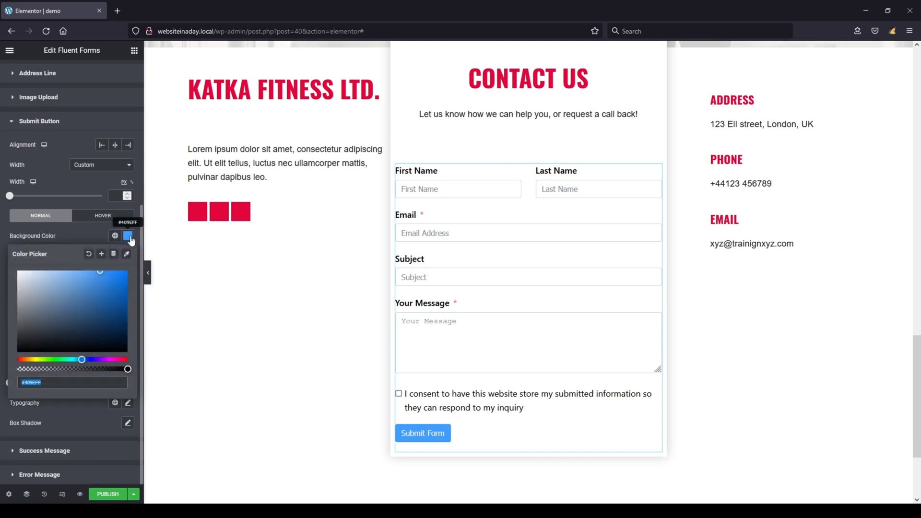
pyautogui.click(115, 359)
pyautogui.moveTo(110, 283); pyautogui.dragTo(115, 296)
pyautogui.click(121, 360)
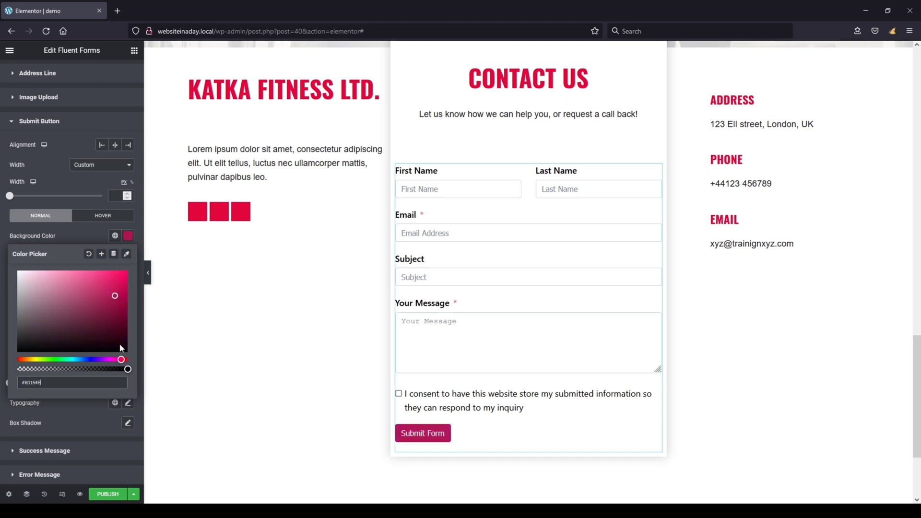
pyautogui.click(121, 278)
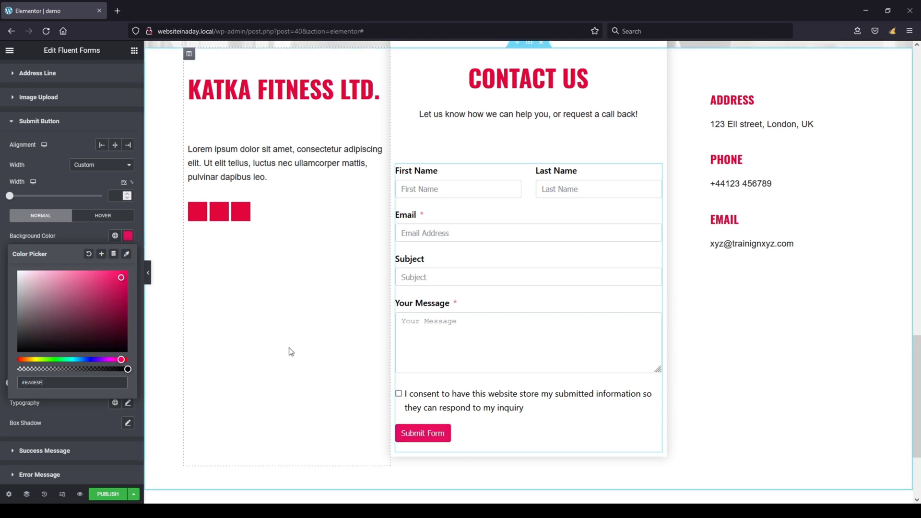
# Hide the editing panel to preview the pink Submit Form button, then restore the panel.
pyautogui.click(149, 278)
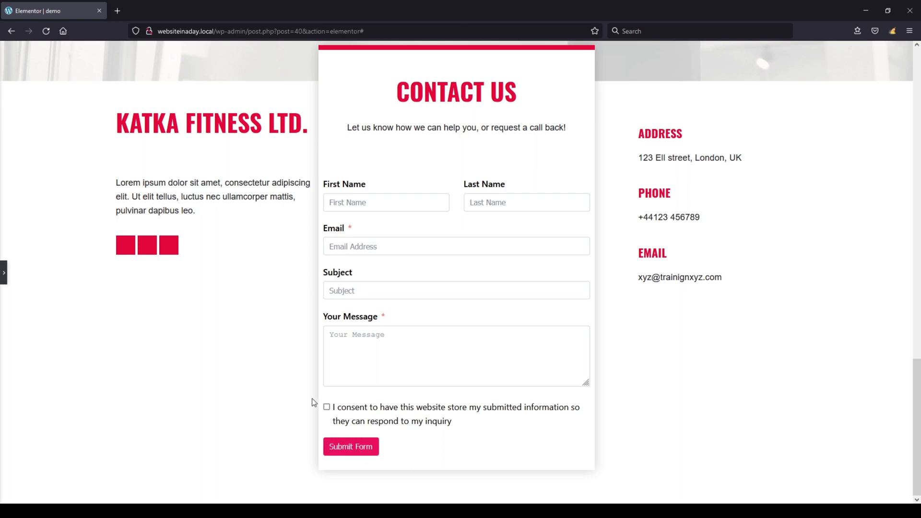
pyautogui.scroll(2, 309, 402)
pyautogui.scroll(-2, 306, 403)
pyautogui.click(4, 274)
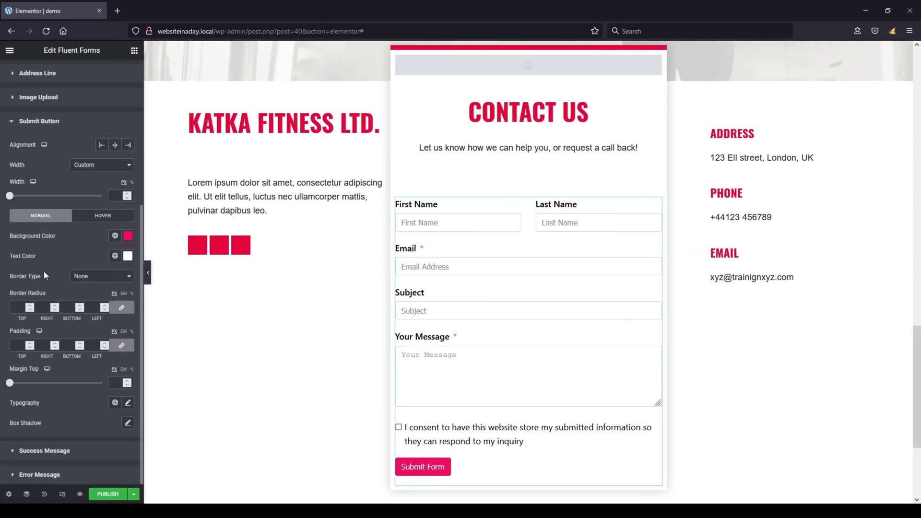
pyautogui.scroll(5, 44, 276)
# Publish the page from the editor menu and open the live page.
pyautogui.click(10, 50)
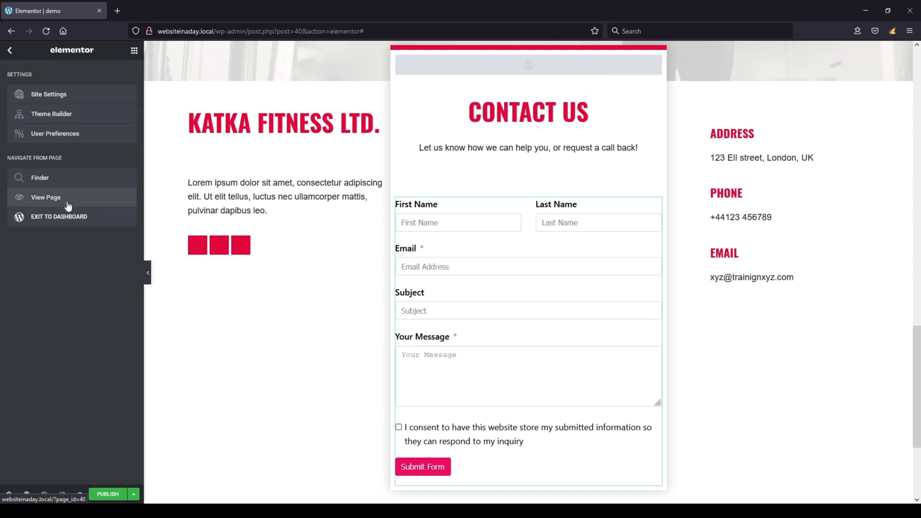
pyautogui.click(108, 494)
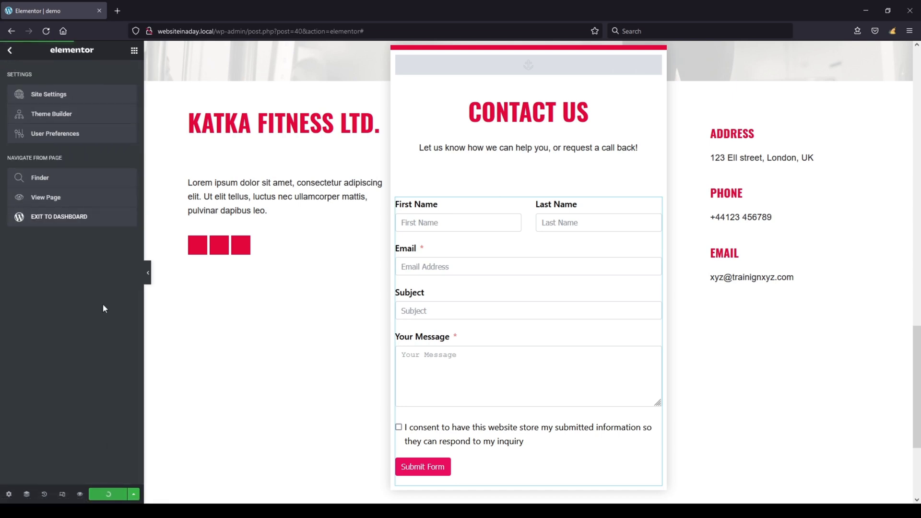
pyautogui.click(51, 204)
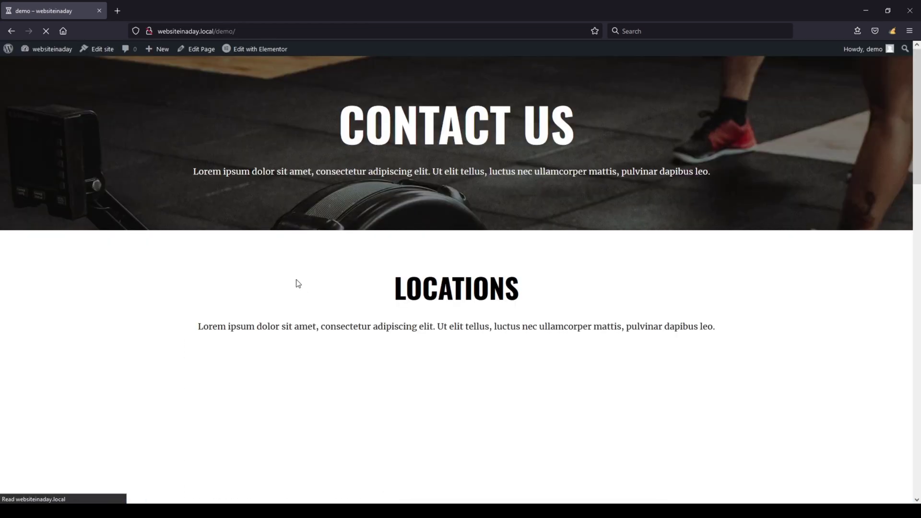
# On the live page, scroll to the contact form and try the Email and Your Message fields.
pyautogui.scroll(-15, 297, 284)
pyautogui.scroll(-4, 295, 280)
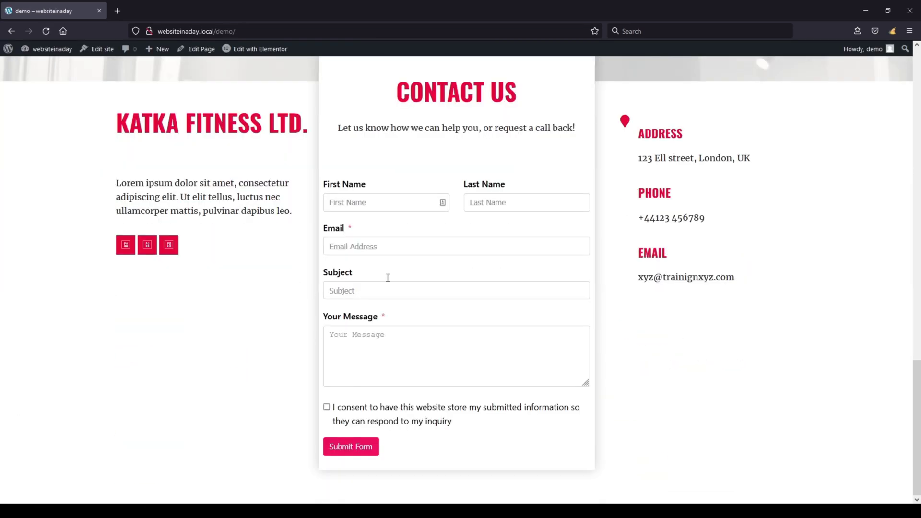
pyautogui.click(375, 247)
pyautogui.click(392, 346)
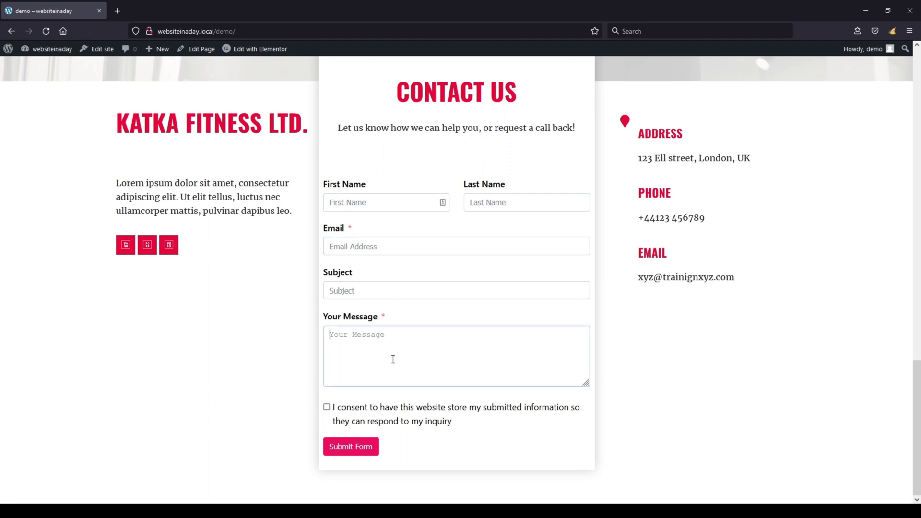